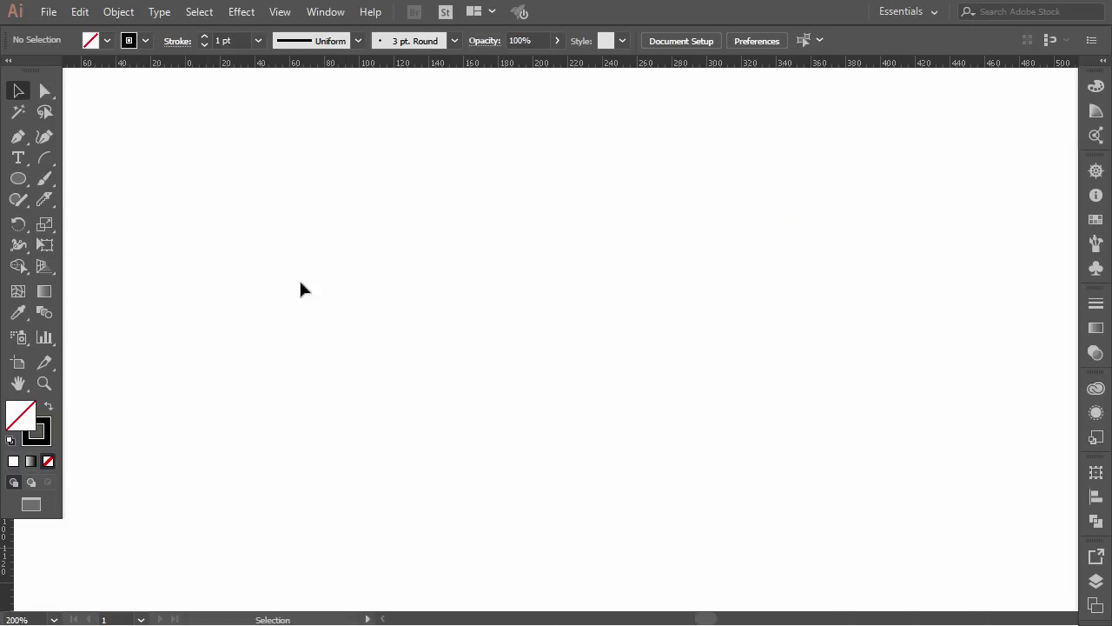
- Draw a 130 px outline circle with the Ellipse Tool
click(20, 183)
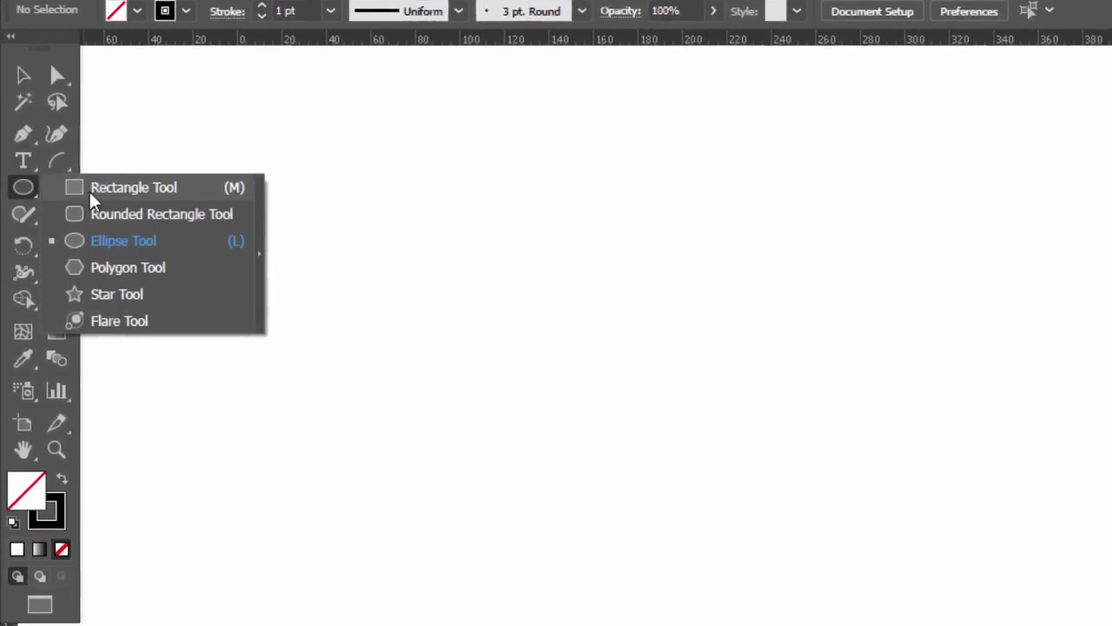
click(156, 244)
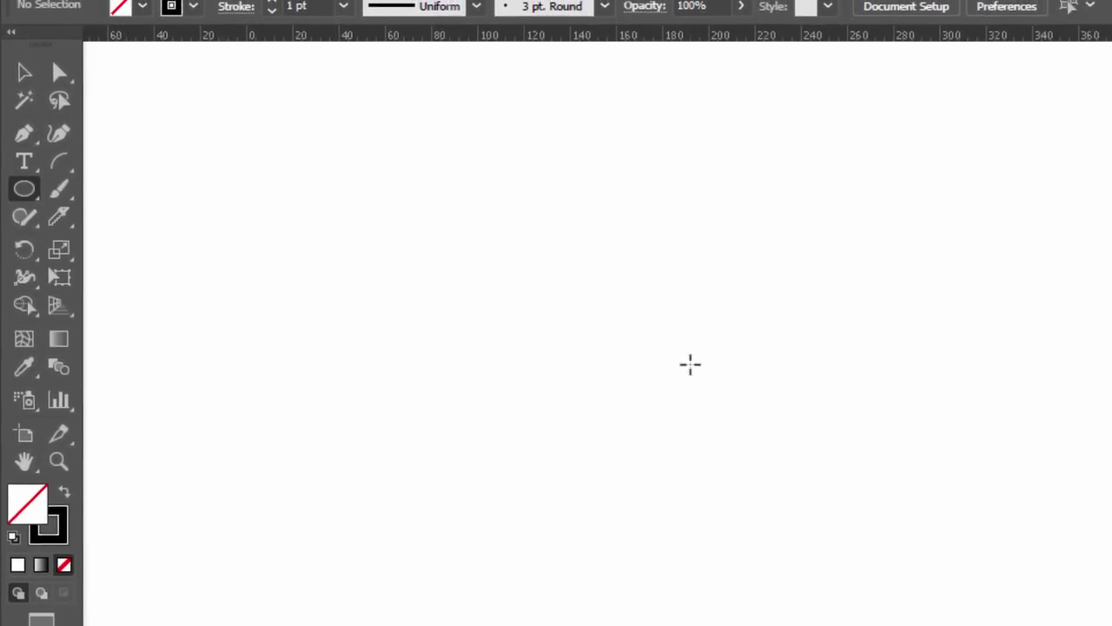
drag(734, 387, 824, 444)
drag(674, 390, 730, 425)
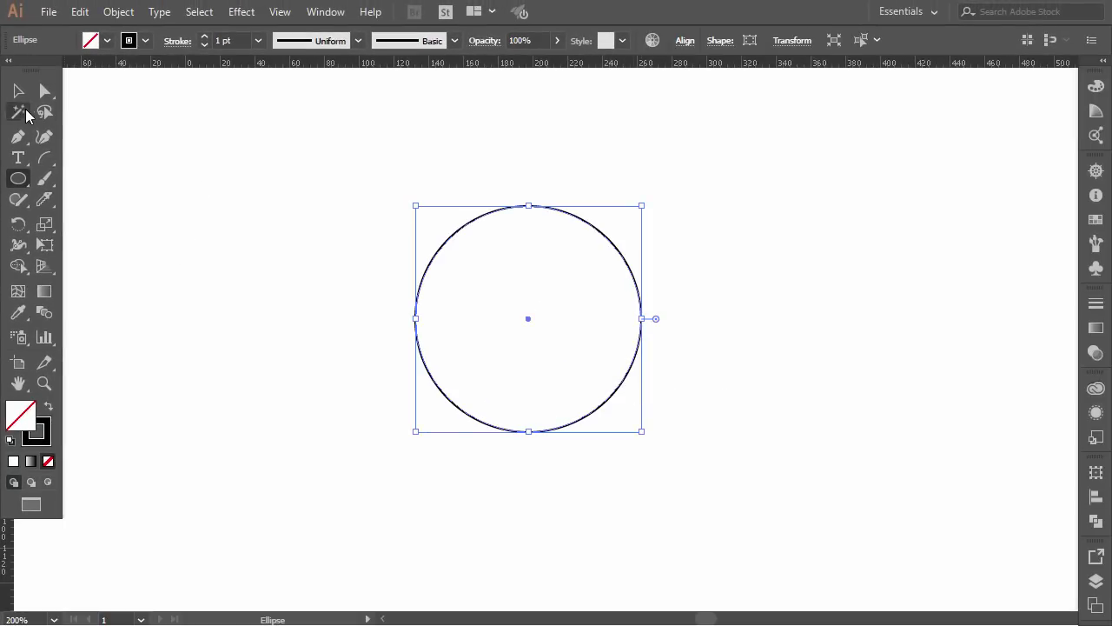
- Arrange the three overlapping circles and apply Horizontal Align Center
click(19, 91)
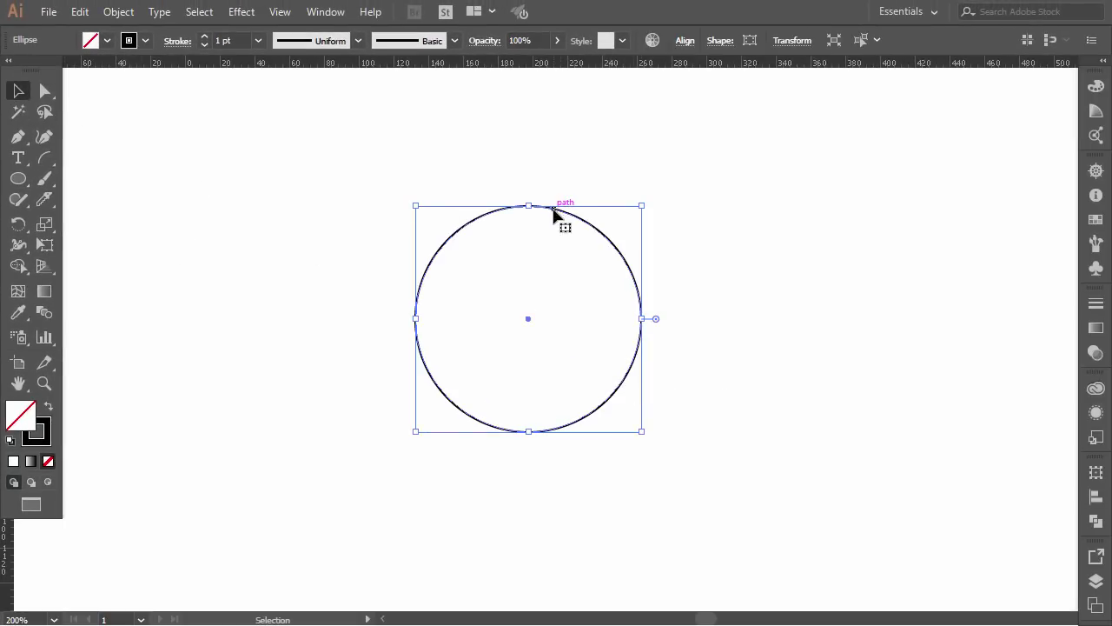
drag(554, 208, 454, 208)
click(588, 224)
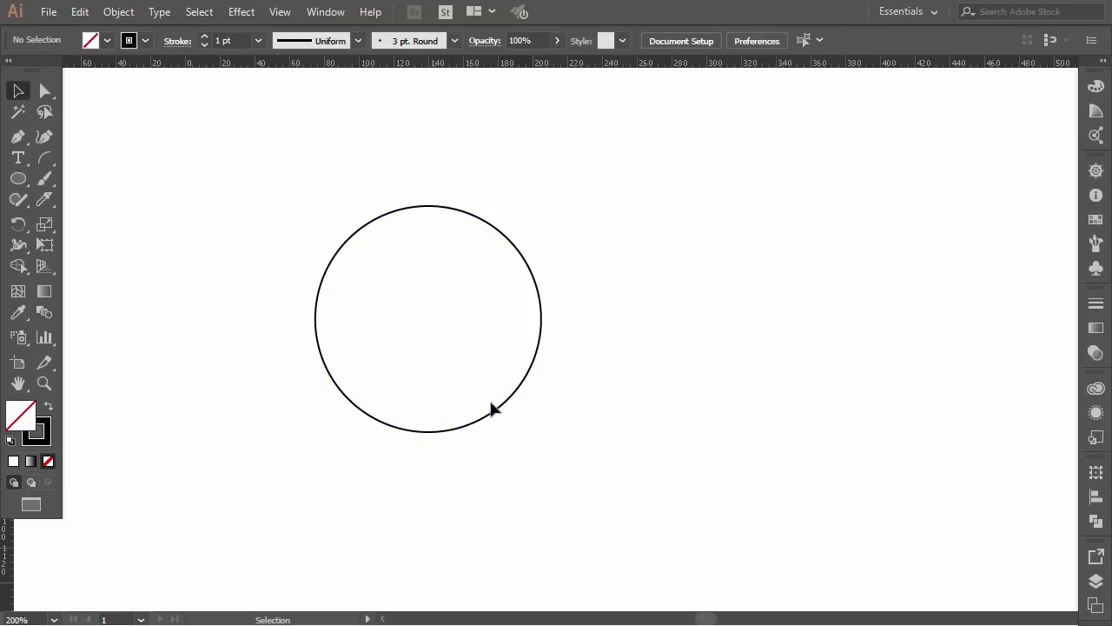
drag(539, 275, 665, 291)
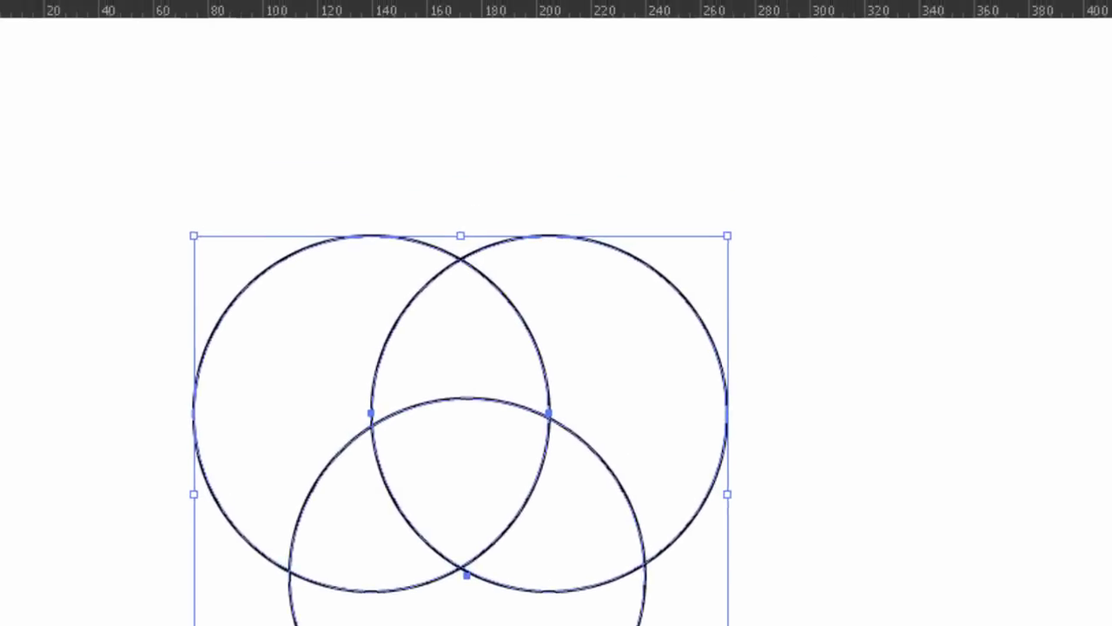
click(754, 31)
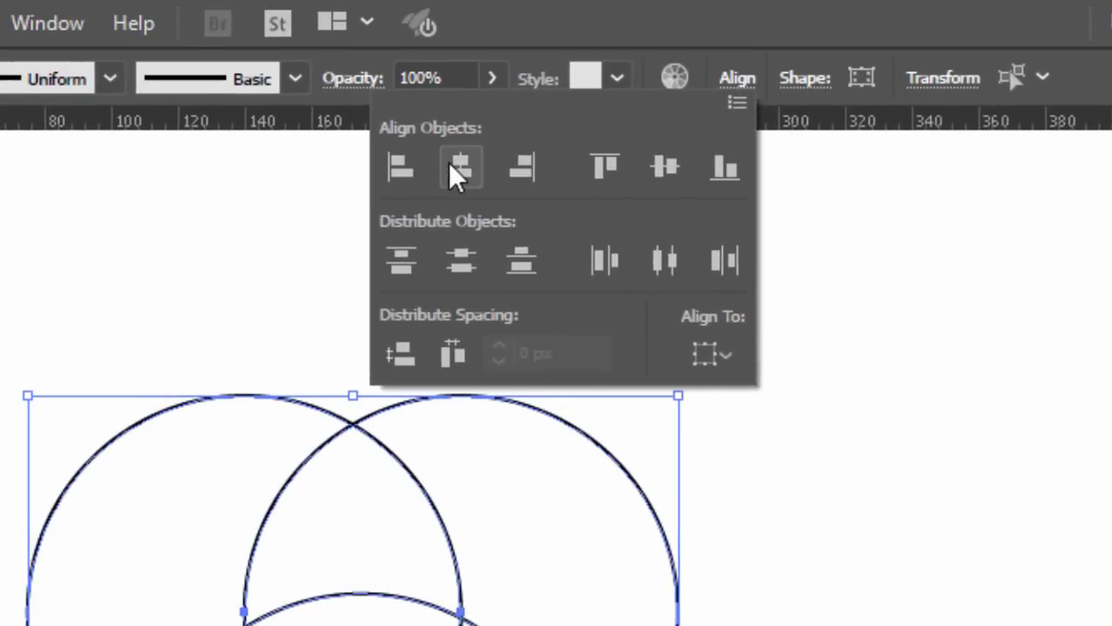
click(455, 165)
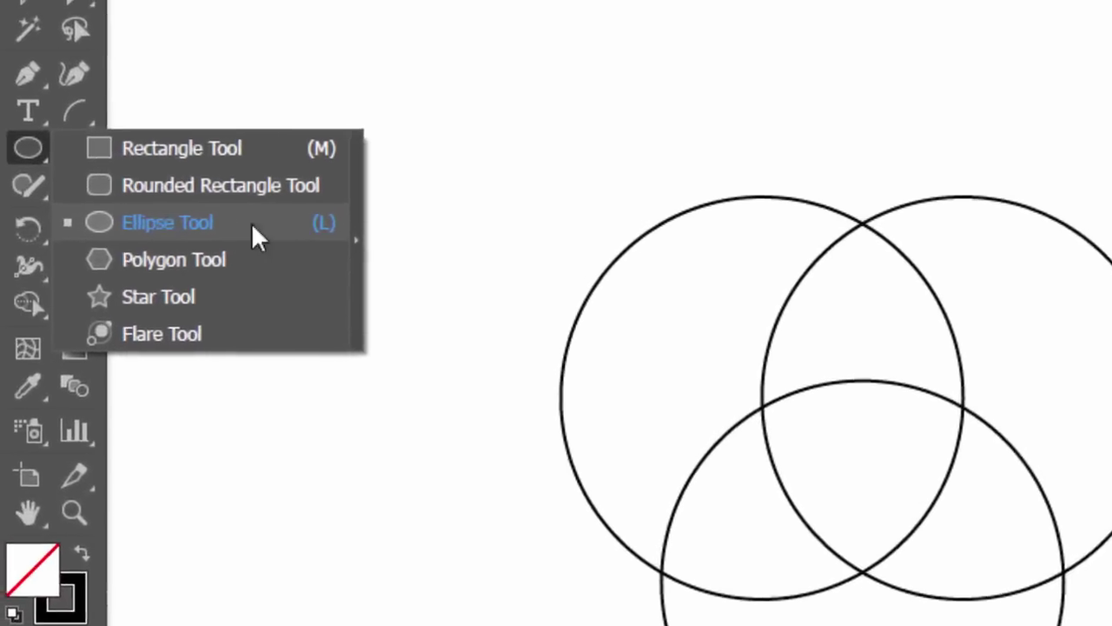
- Draw a fourth same-size circle centred over the middle of the three circles
click(254, 228)
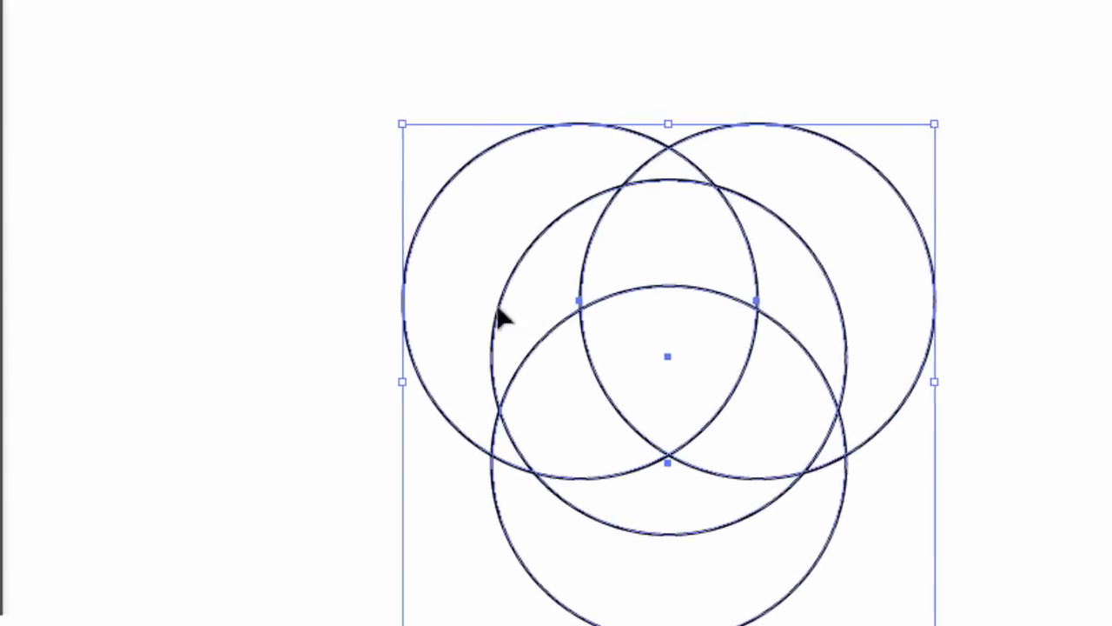
- Pick the Shape Builder Tool to merge the central circle's regions into swirls
click(35, 251)
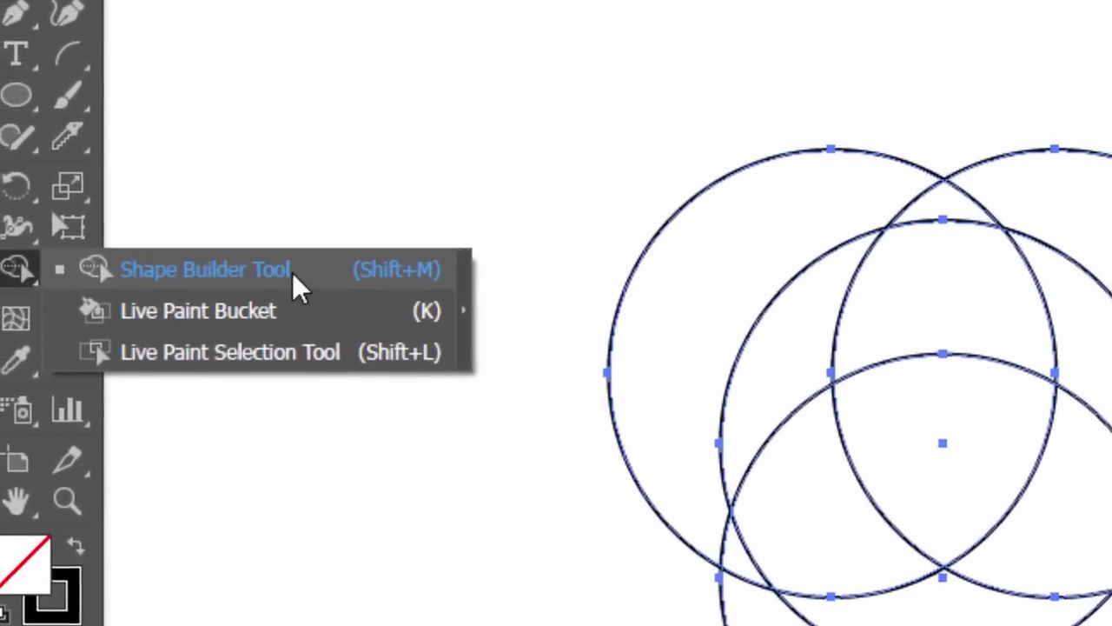
click(204, 271)
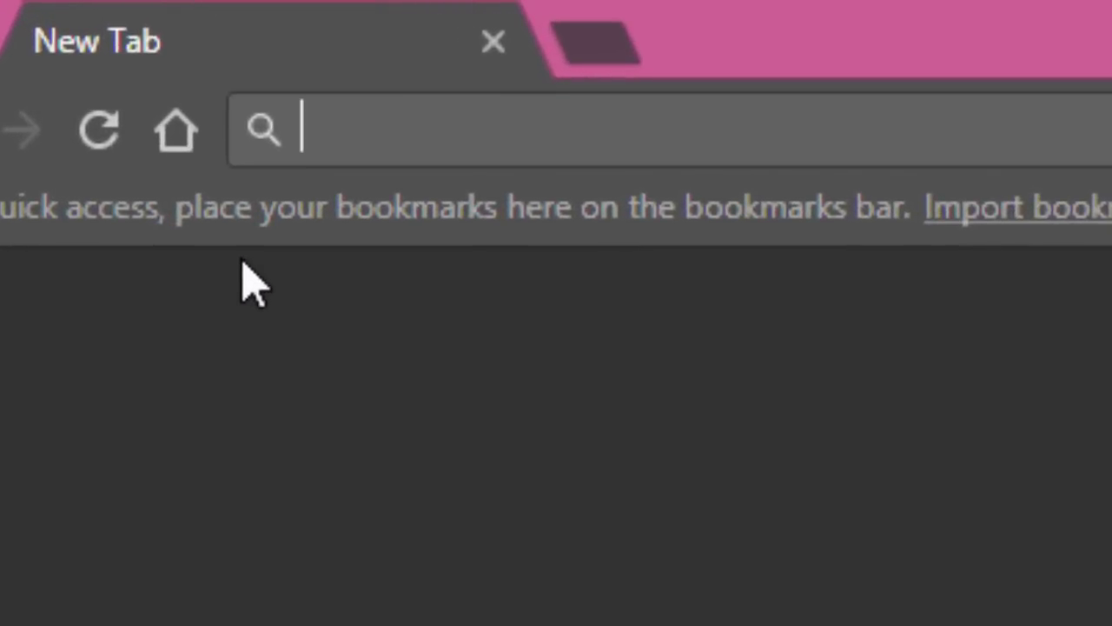
- Load uigradients.com in the incognito tab
text(uigradients)
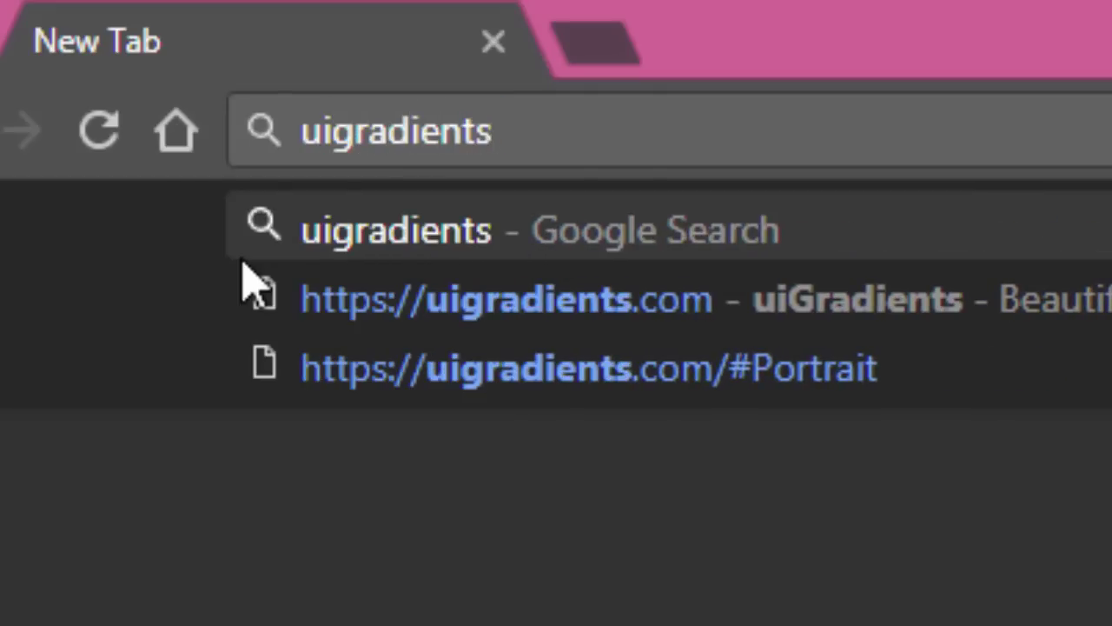
text(.com)
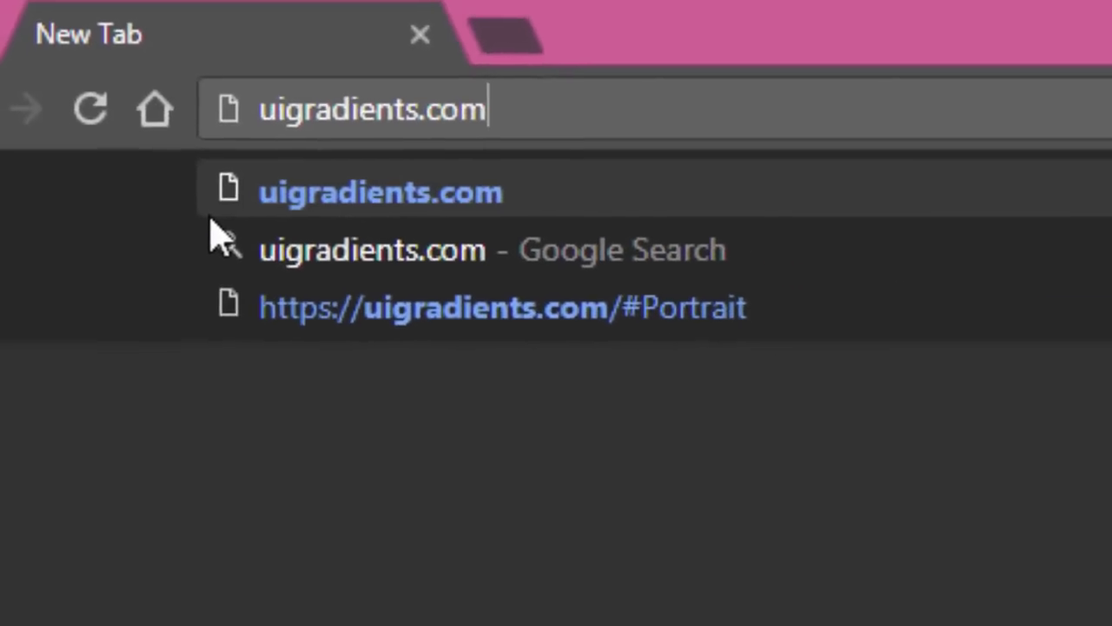
drag(510, 111, 259, 108)
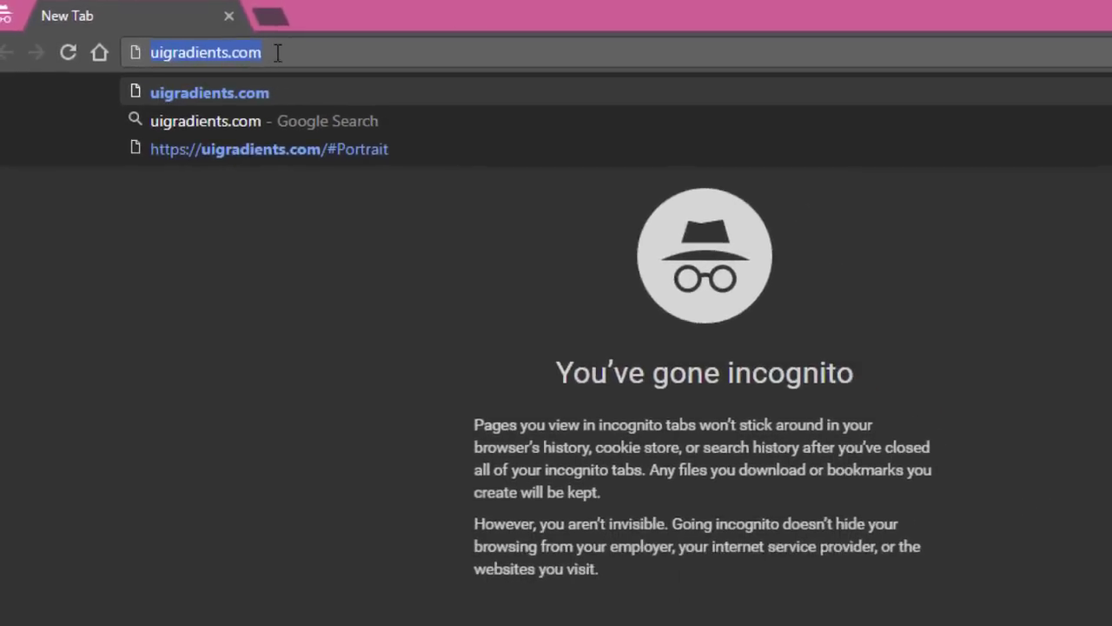
key(Return)
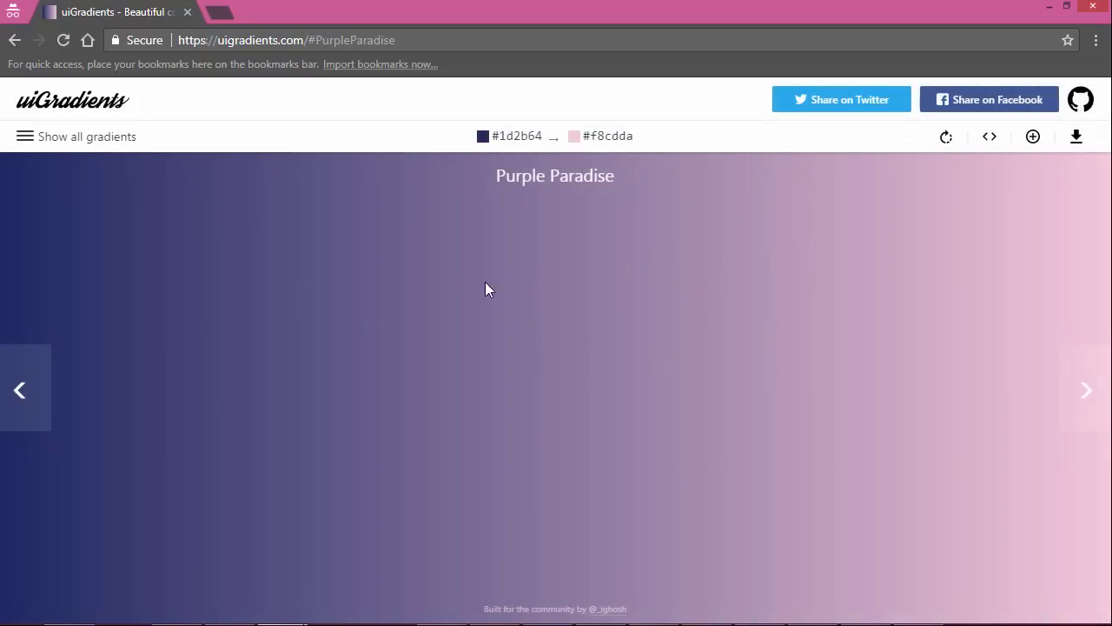
- Show all gradients and browse through the red, orange, yellow and green colour filters
click(75, 137)
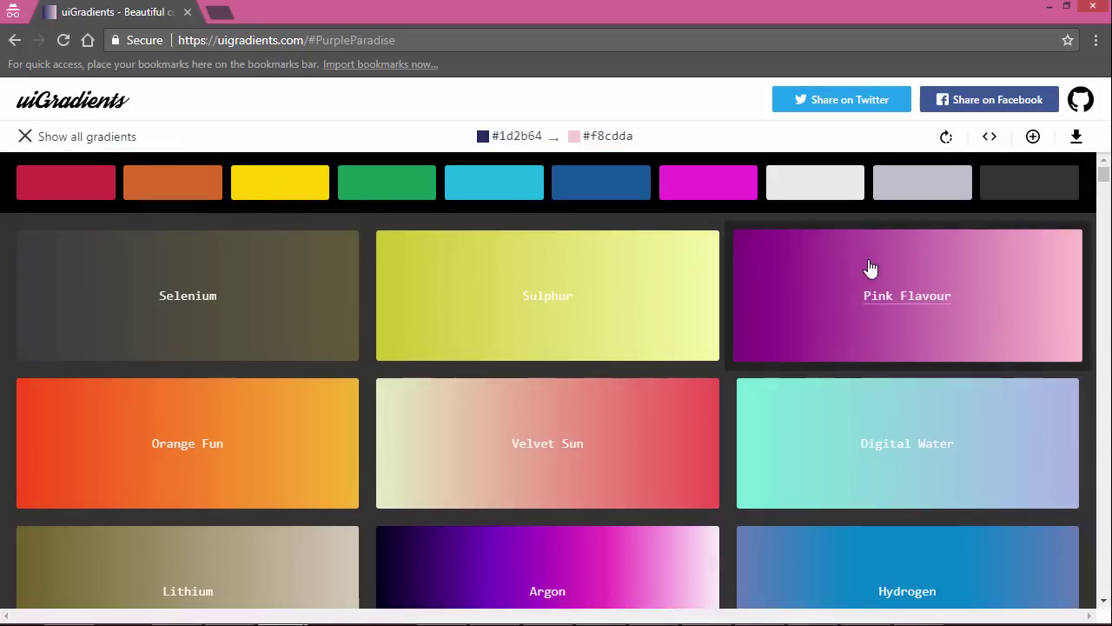
click(81, 189)
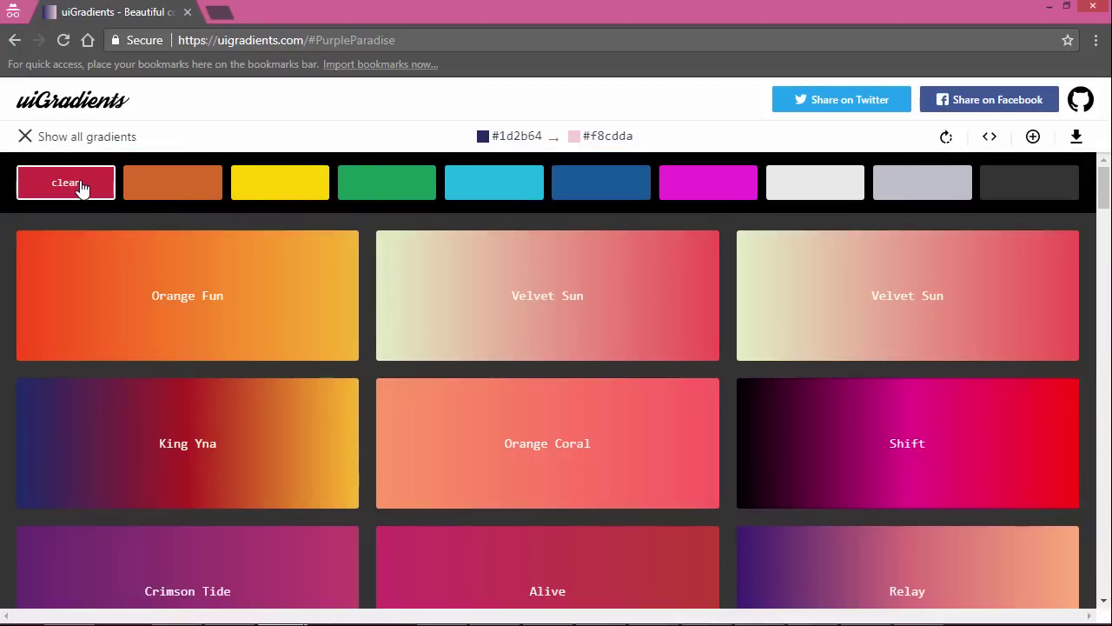
click(174, 186)
click(299, 194)
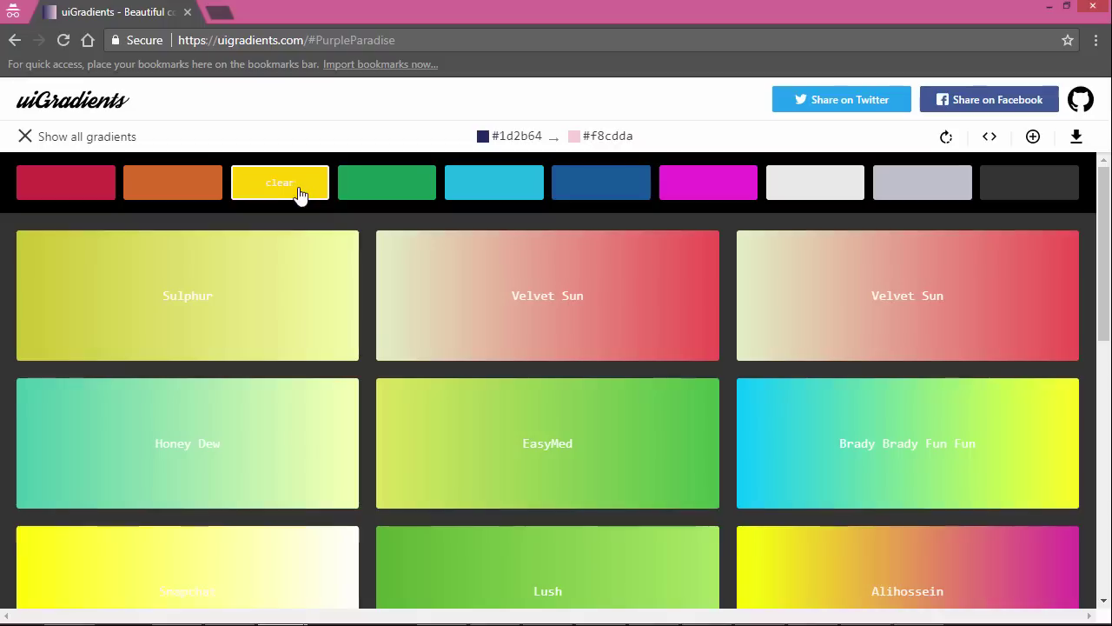
click(388, 200)
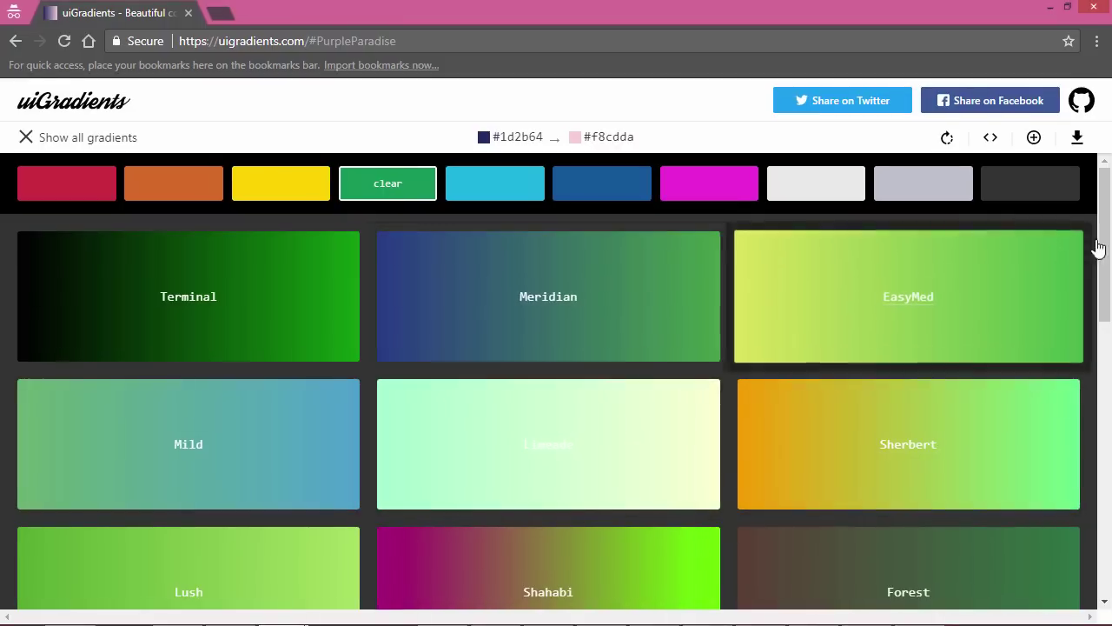
drag(1104, 249, 1110, 209)
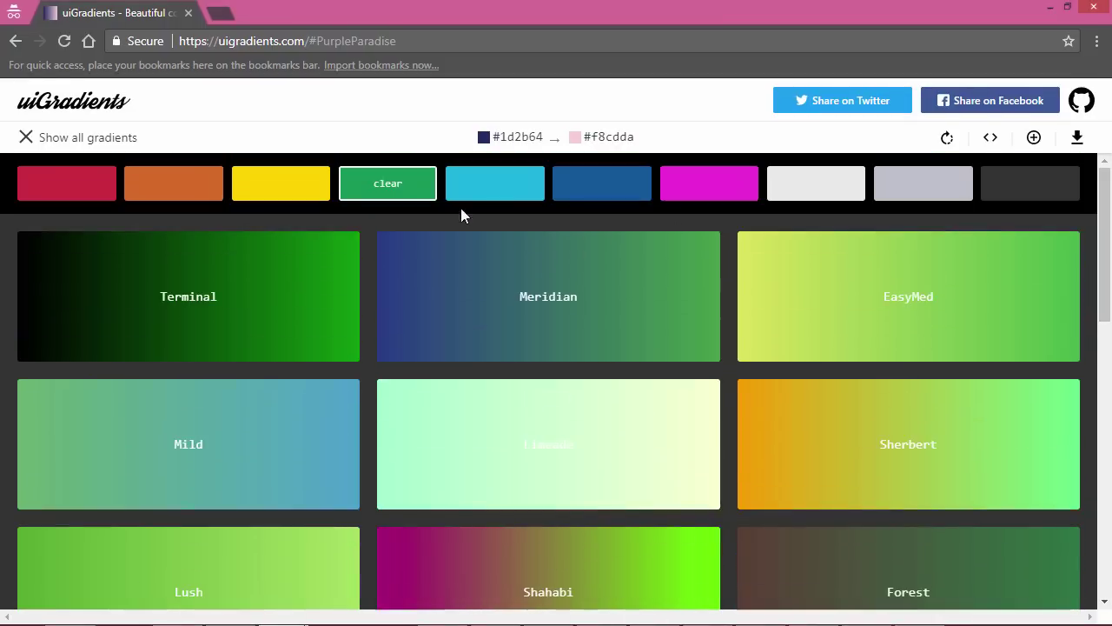
click(209, 187)
click(1100, 328)
drag(1100, 331, 1100, 317)
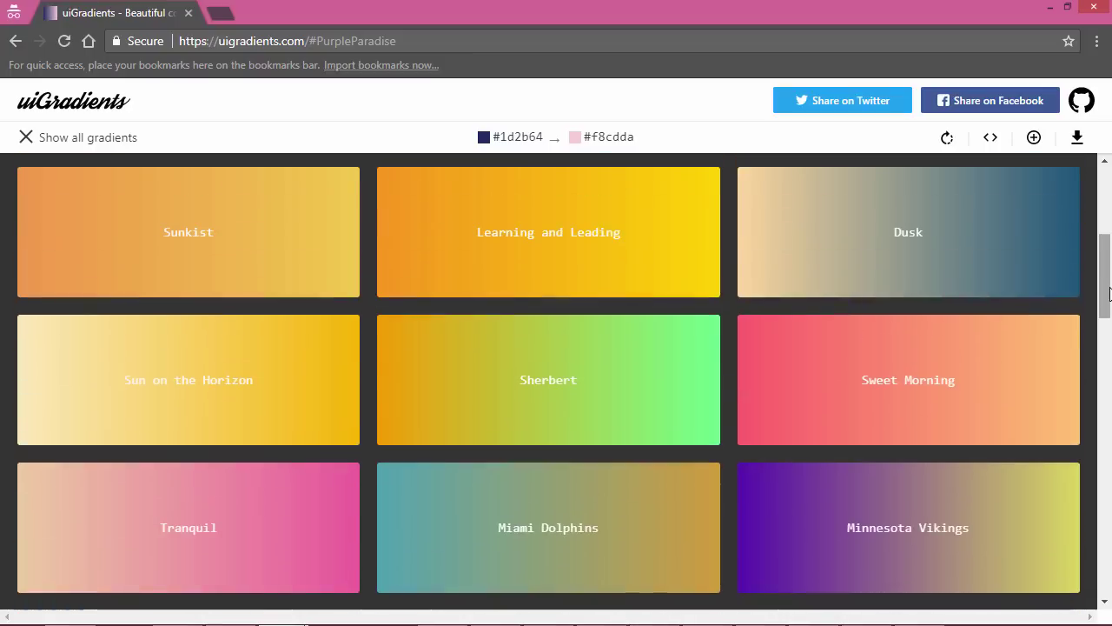
drag(1103, 269, 1105, 311)
- Filter to red, open the Firewatch gradient and copy its #cb2d3e code
click(82, 183)
click(857, 284)
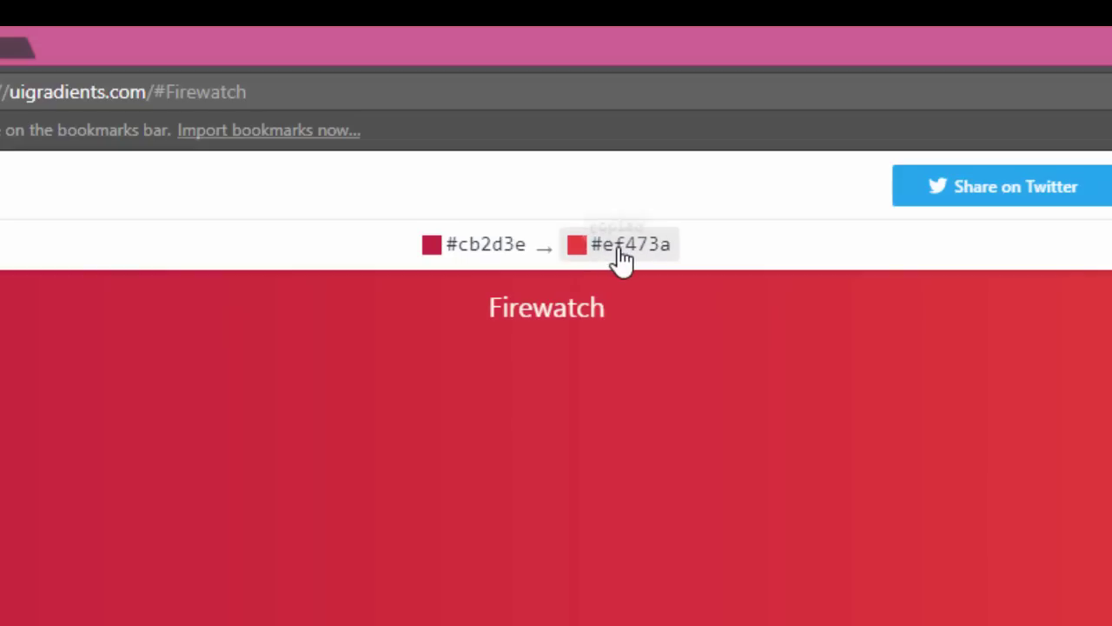
click(500, 248)
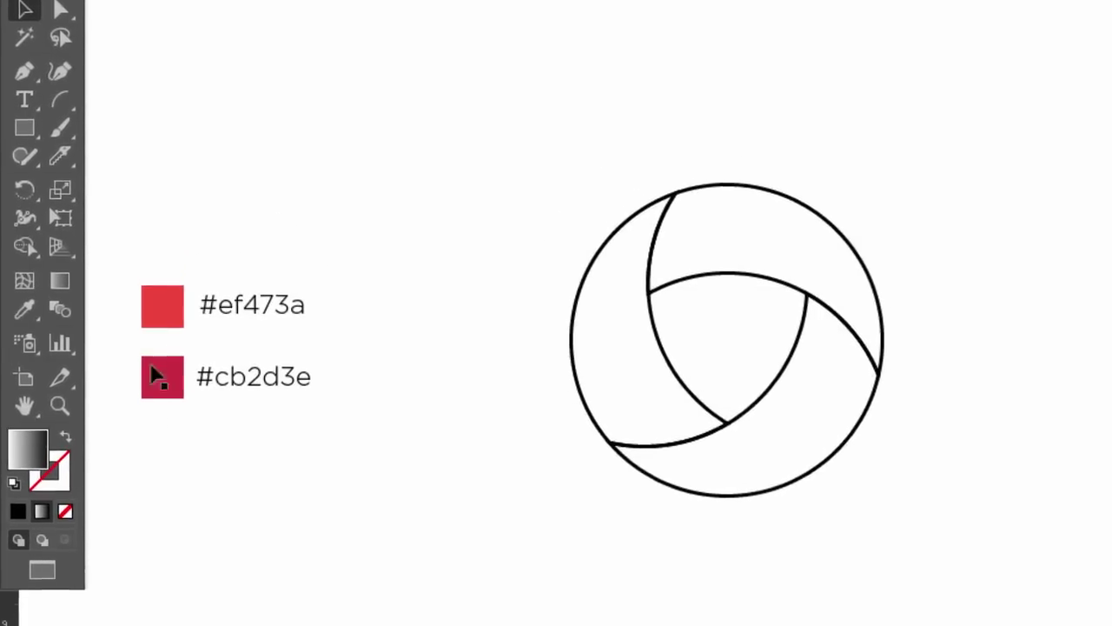
- Select and inspect the #ef473a and #cb2d3e colour samples
click(182, 323)
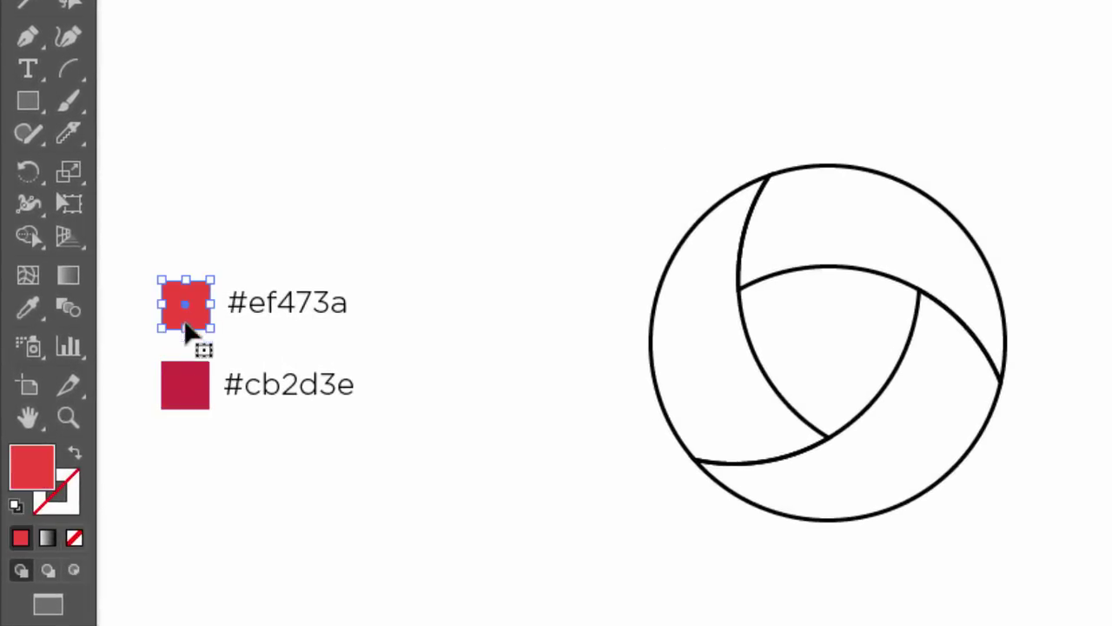
click(182, 383)
click(292, 232)
drag(472, 251, 155, 445)
click(396, 361)
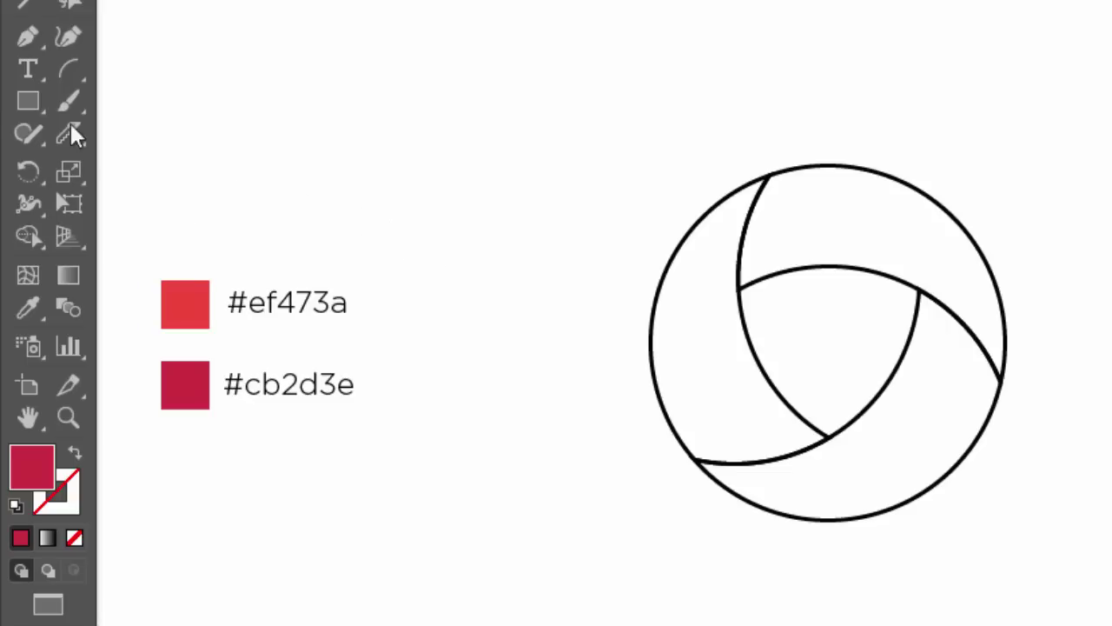
- Draw a rectangle above the colour samples and give it a default linear gradient fill
click(24, 95)
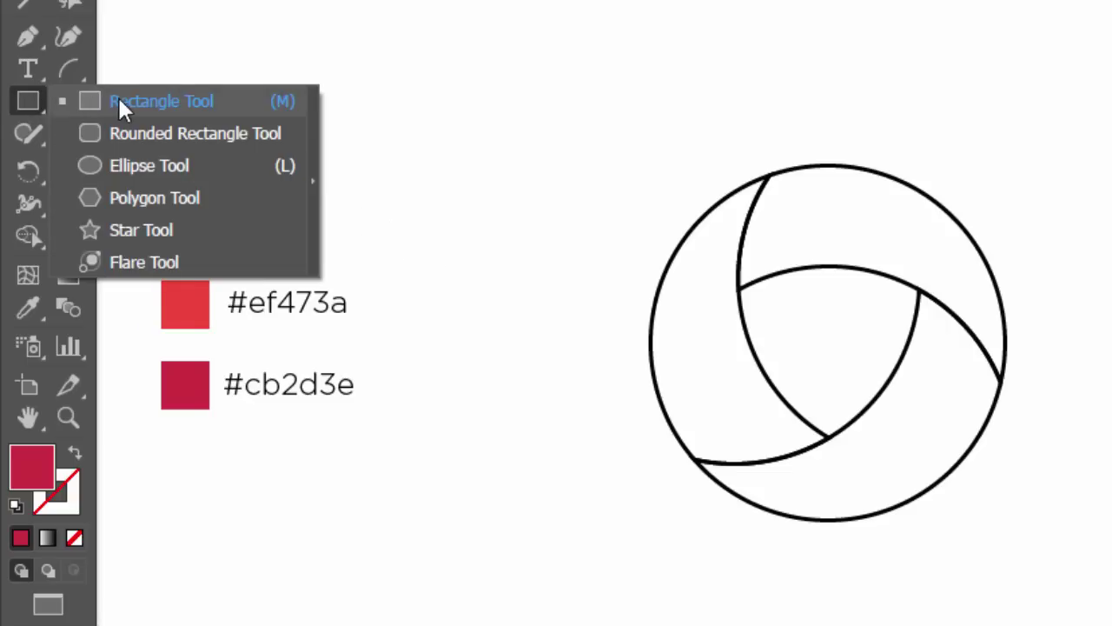
click(118, 101)
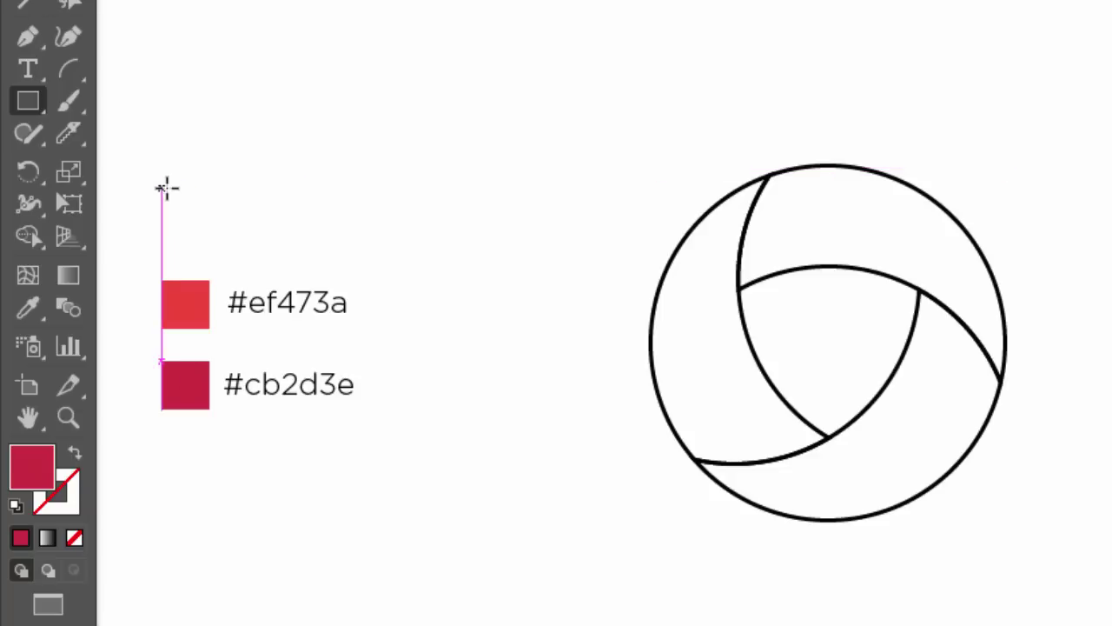
drag(178, 192, 316, 228)
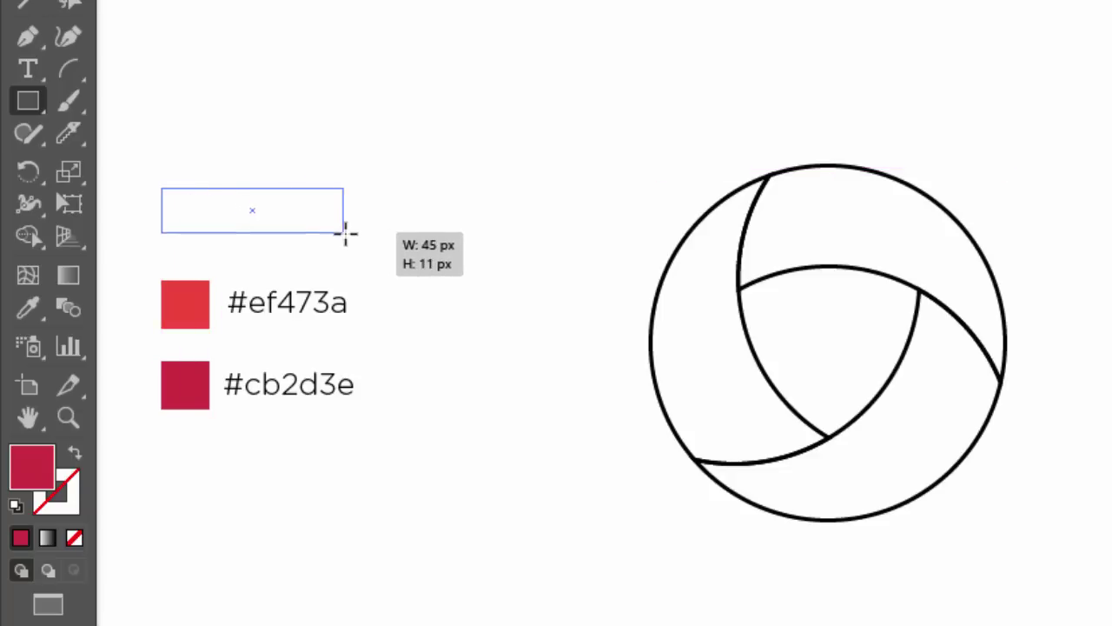
drag(345, 233, 365, 128)
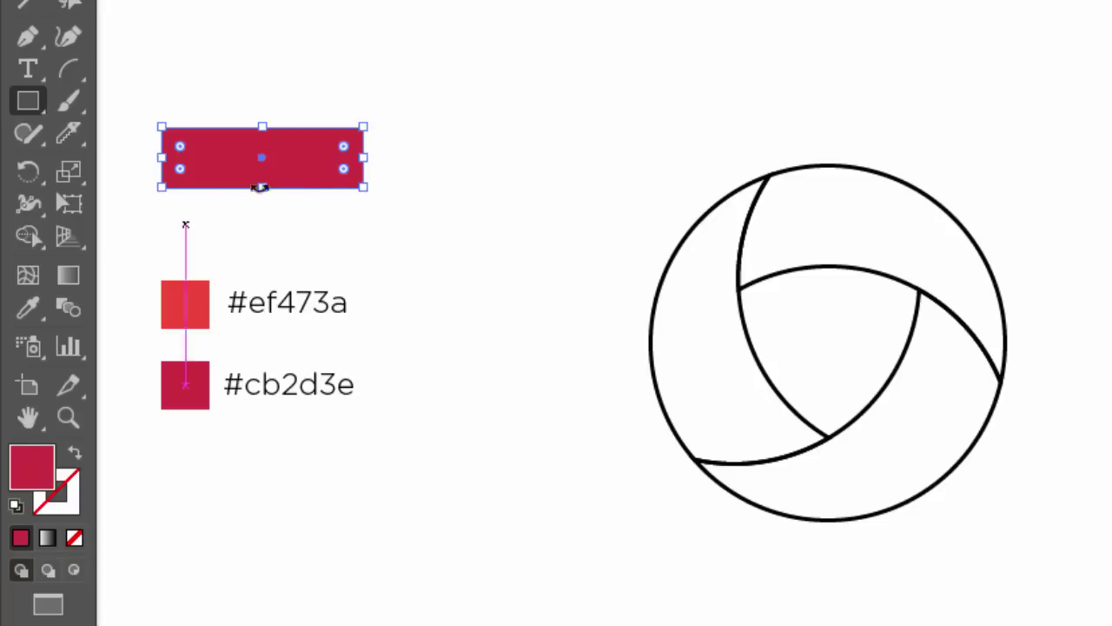
click(50, 536)
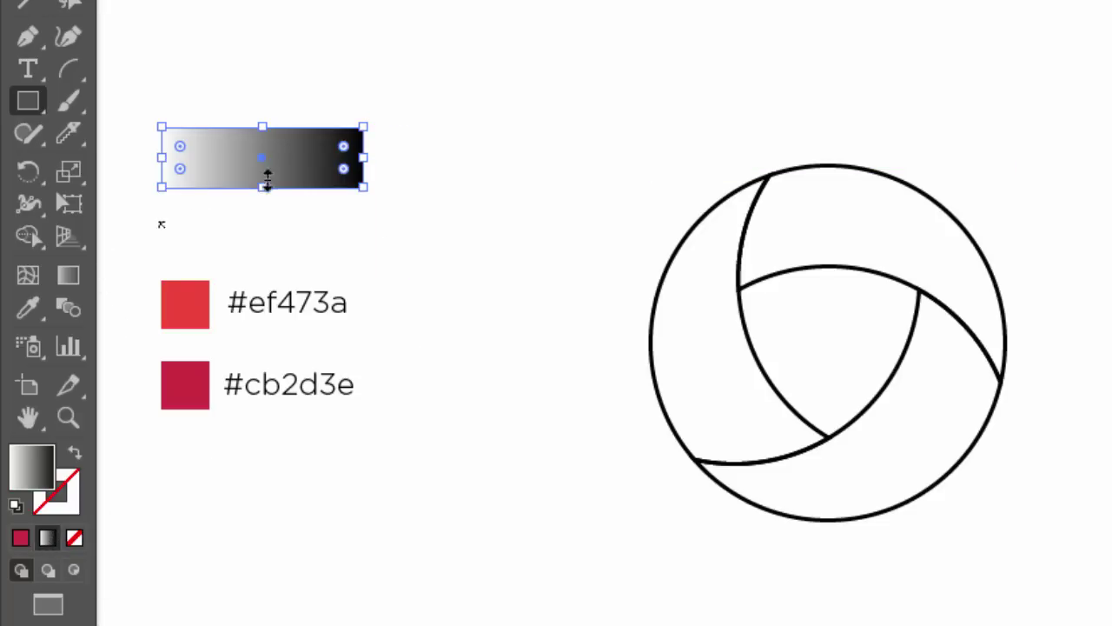
click(63, 271)
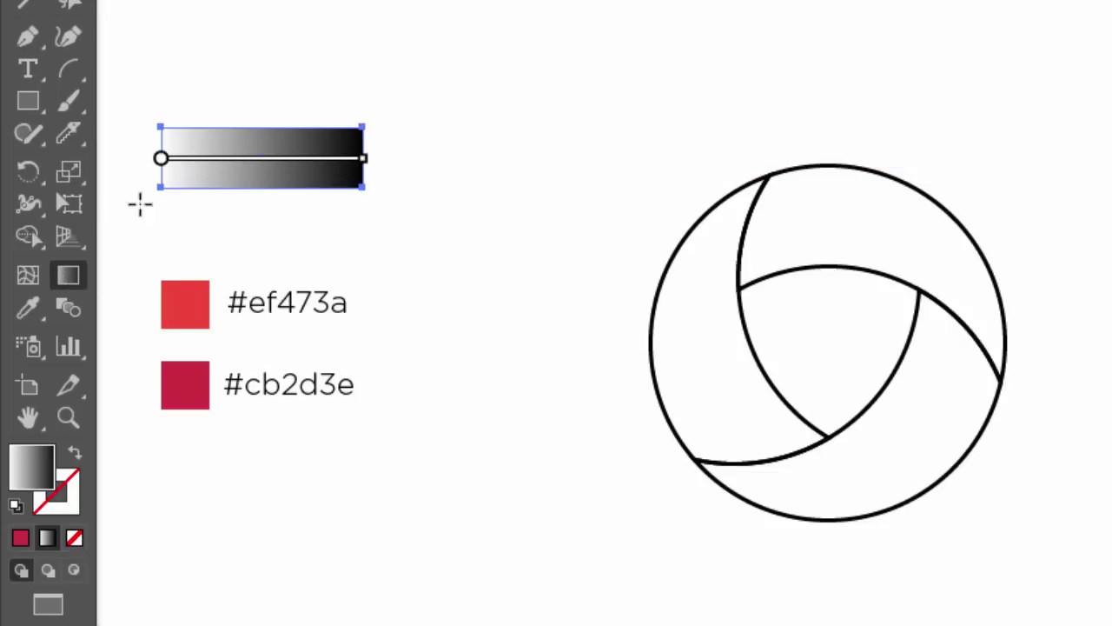
- Copy the cb2d3e hex code from its text label
click(41, 73)
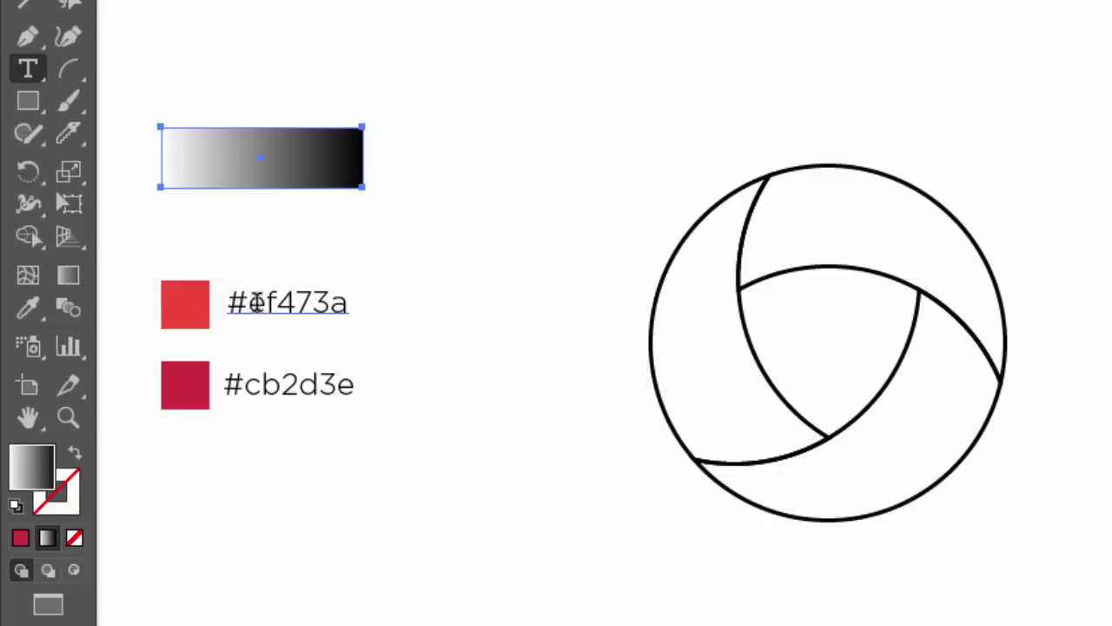
drag(247, 374, 358, 382)
key(cmd+c)
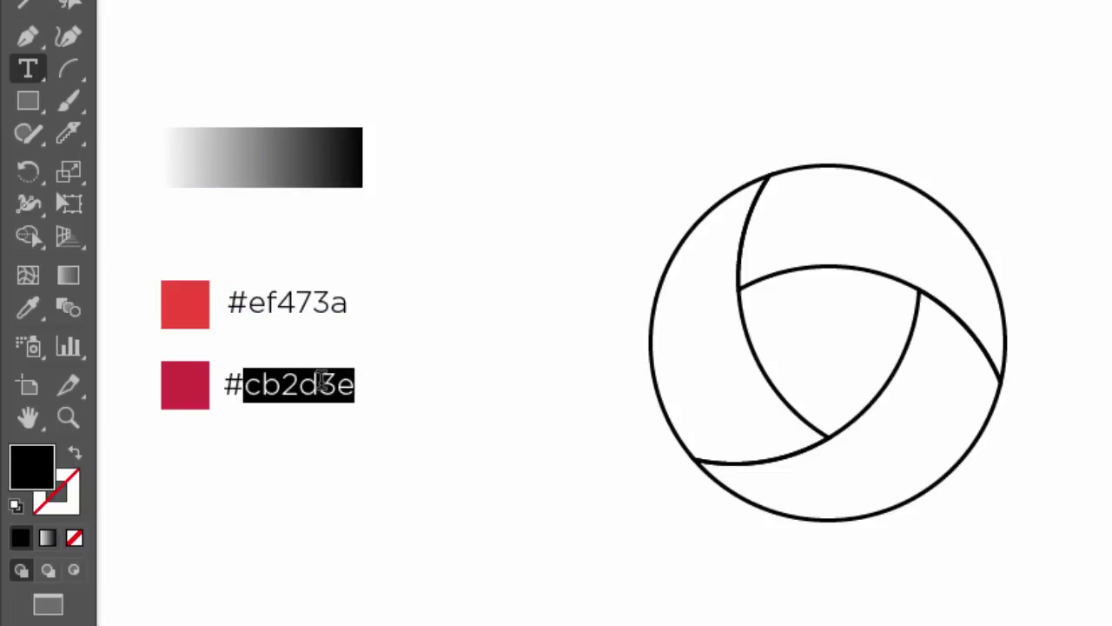
key(alt+e)
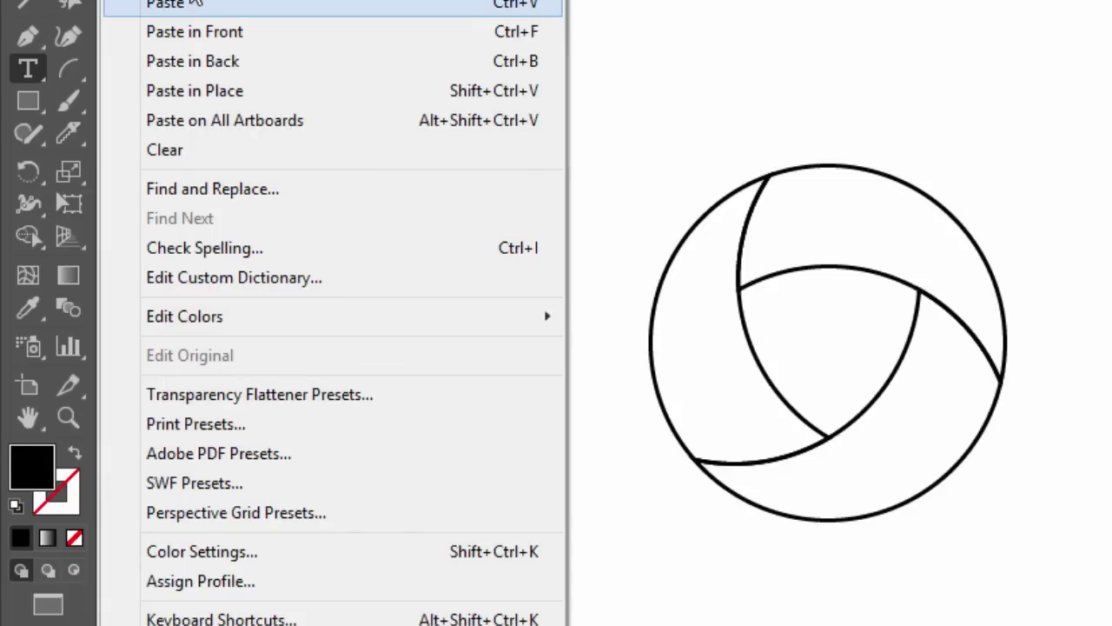
key(c)
click(28, 5)
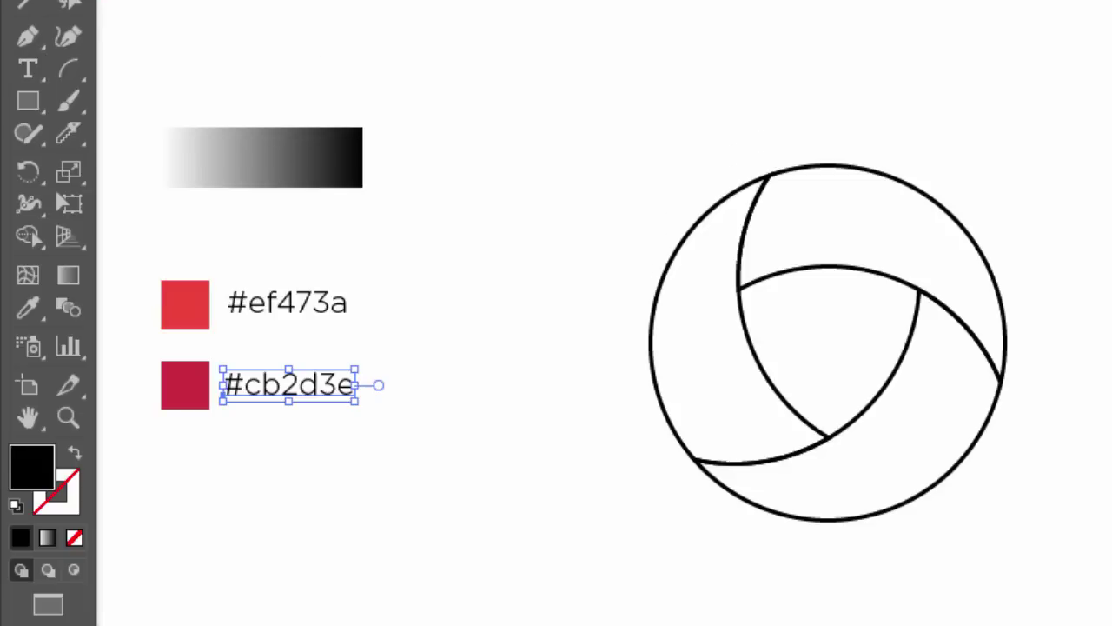
- Set the gradient's black right stop to #cb2d3e
click(322, 158)
click(71, 273)
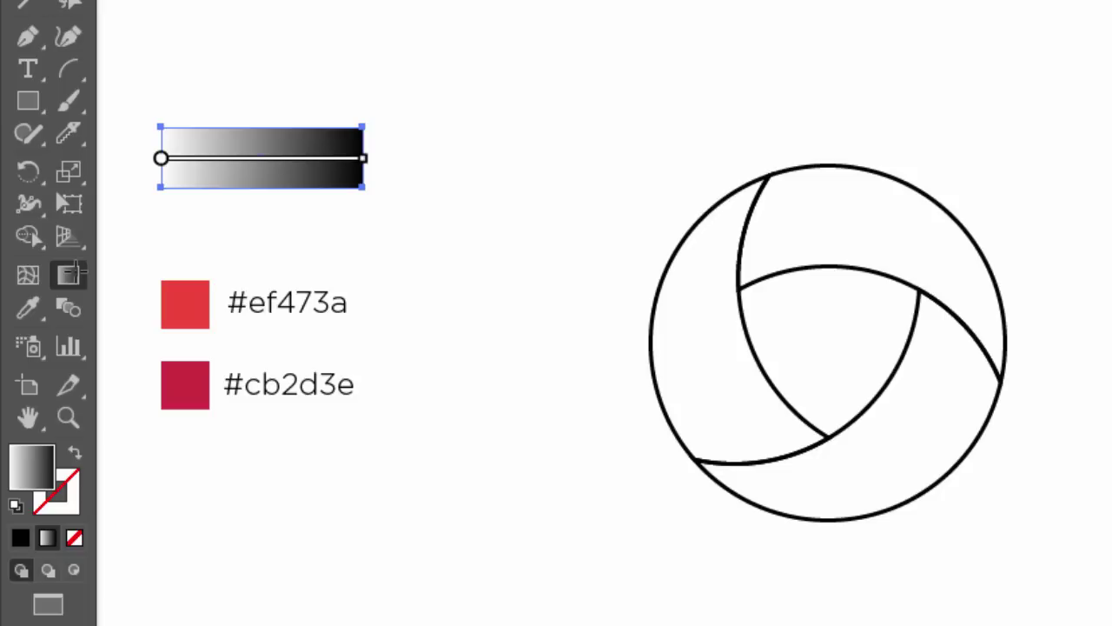
mouse_move(334, 167)
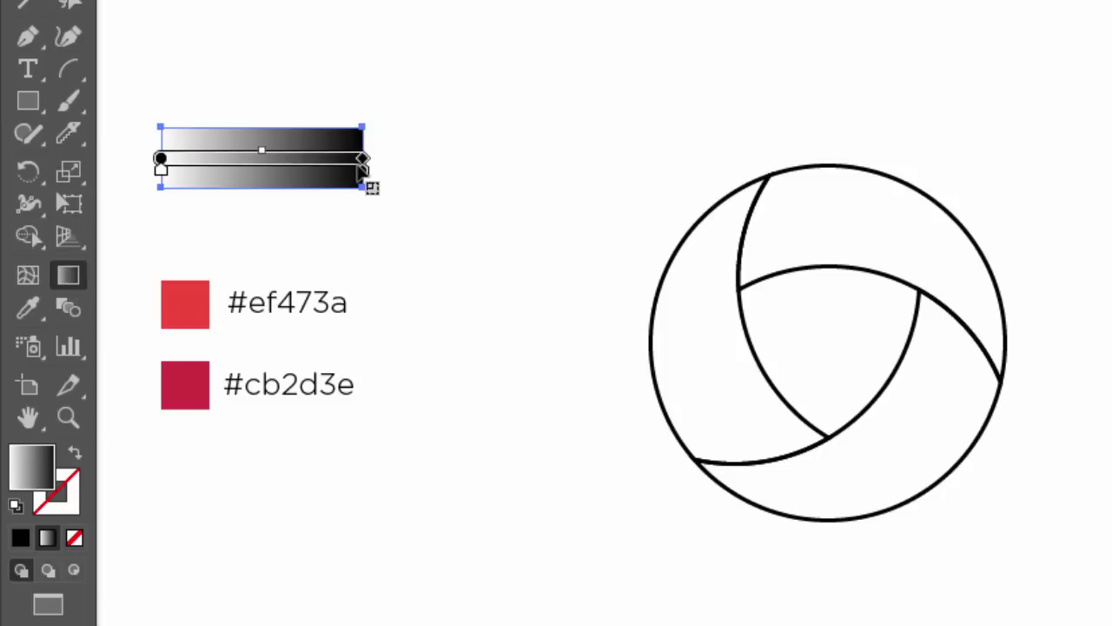
double_click(360, 171)
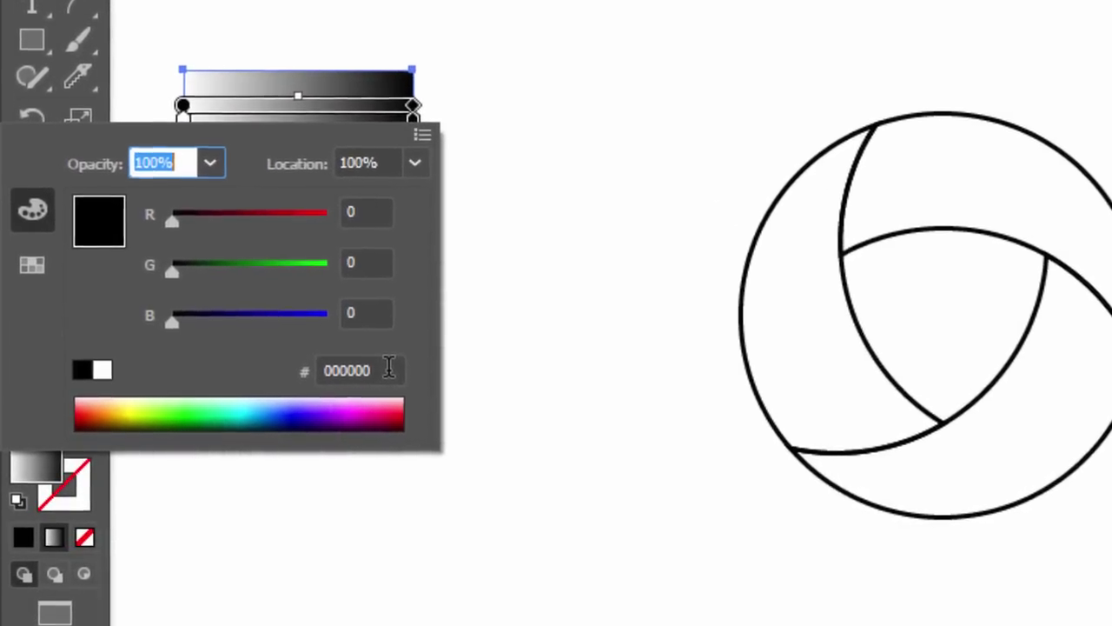
click(398, 363)
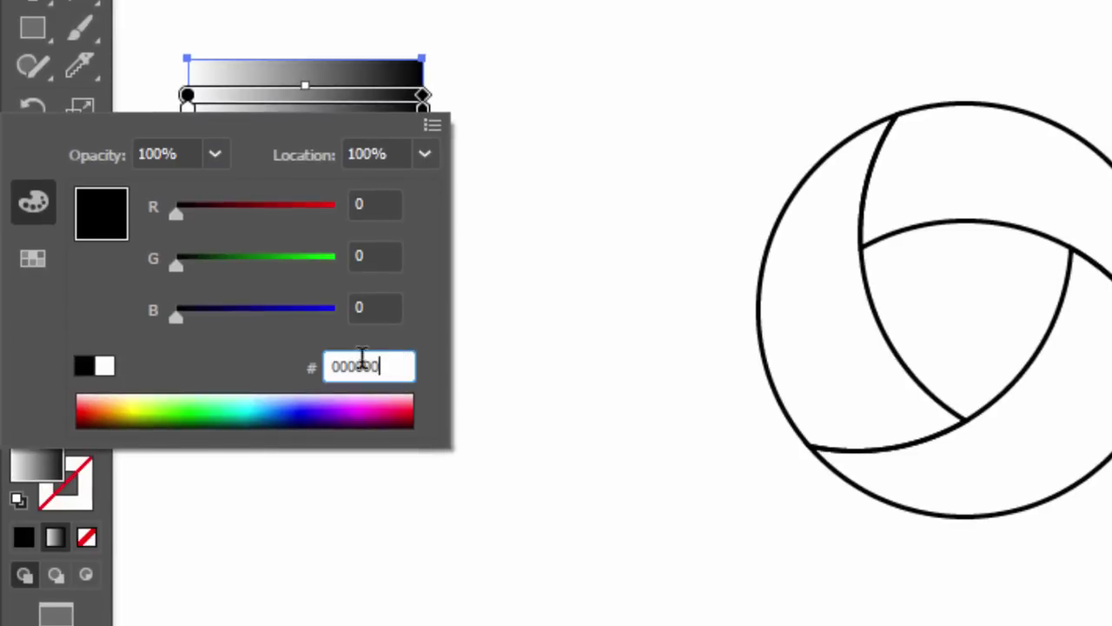
right_click(352, 367)
click(434, 506)
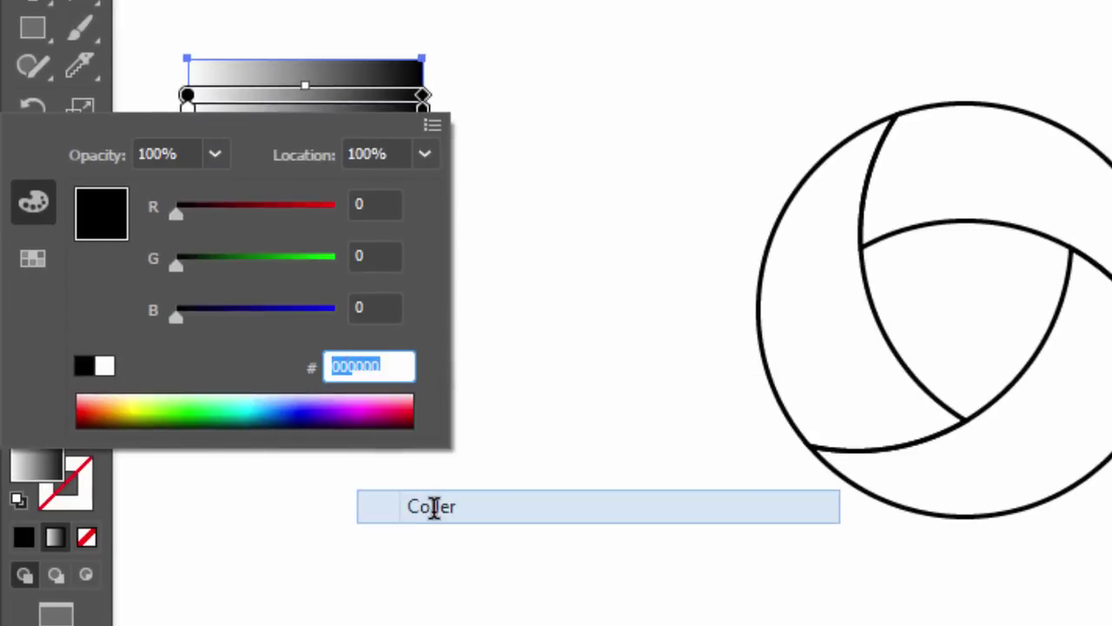
key(Return)
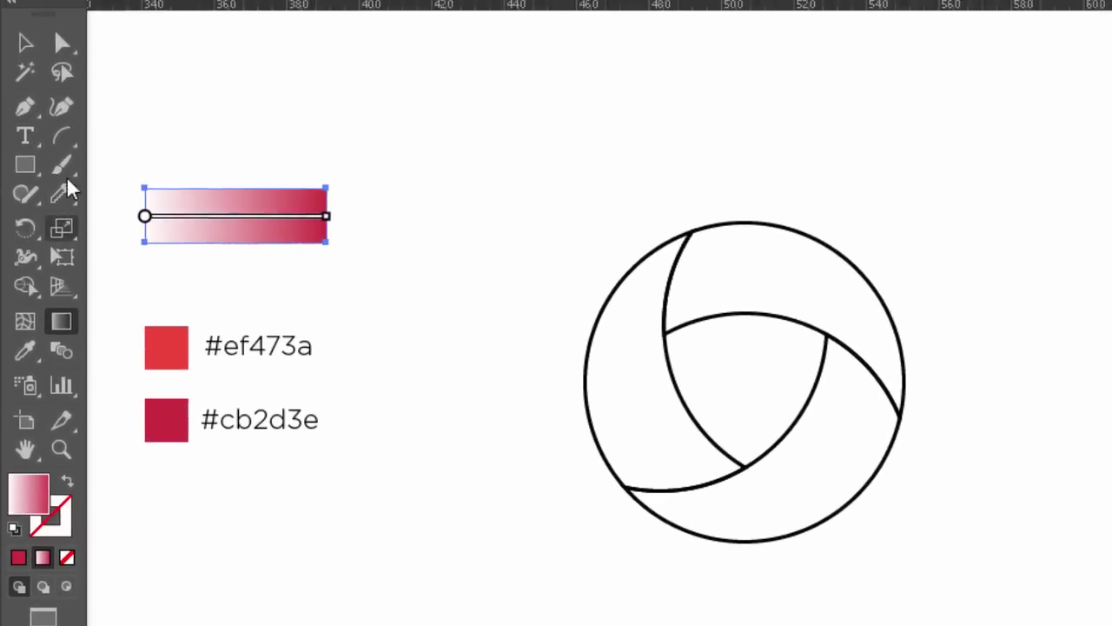
- Copy the ef473a hex code from its text label
click(27, 93)
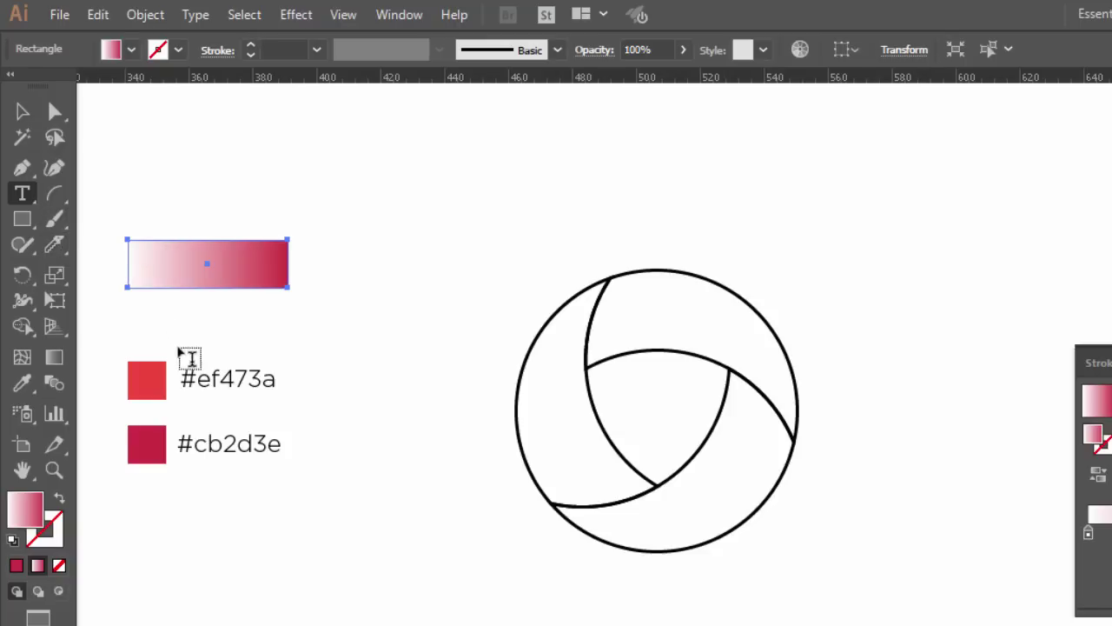
drag(198, 377, 280, 377)
right_click(265, 356)
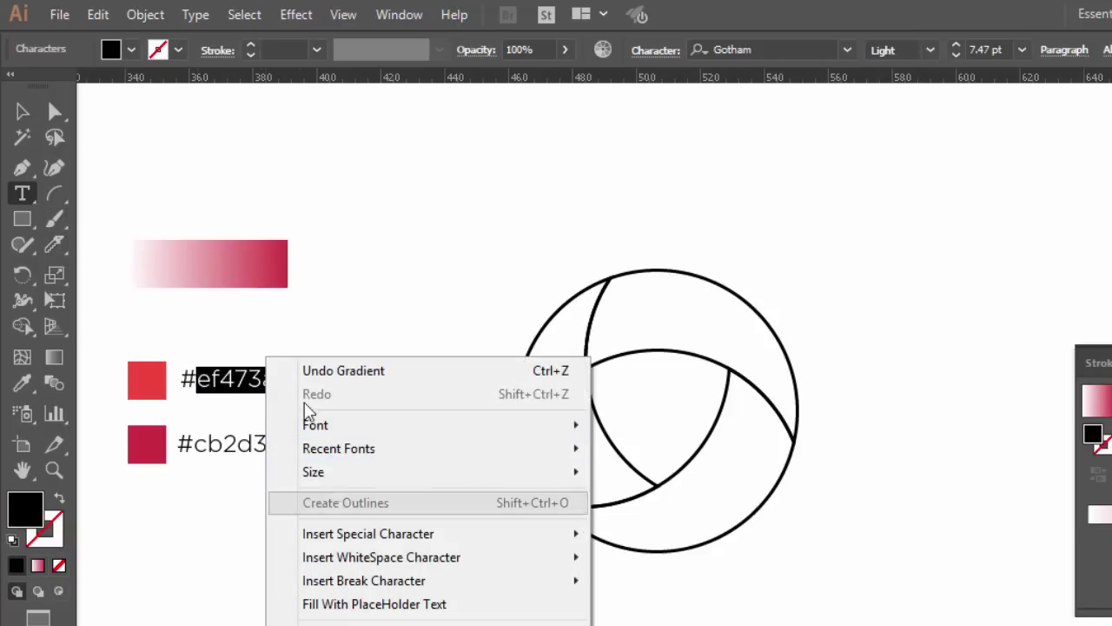
click(98, 15)
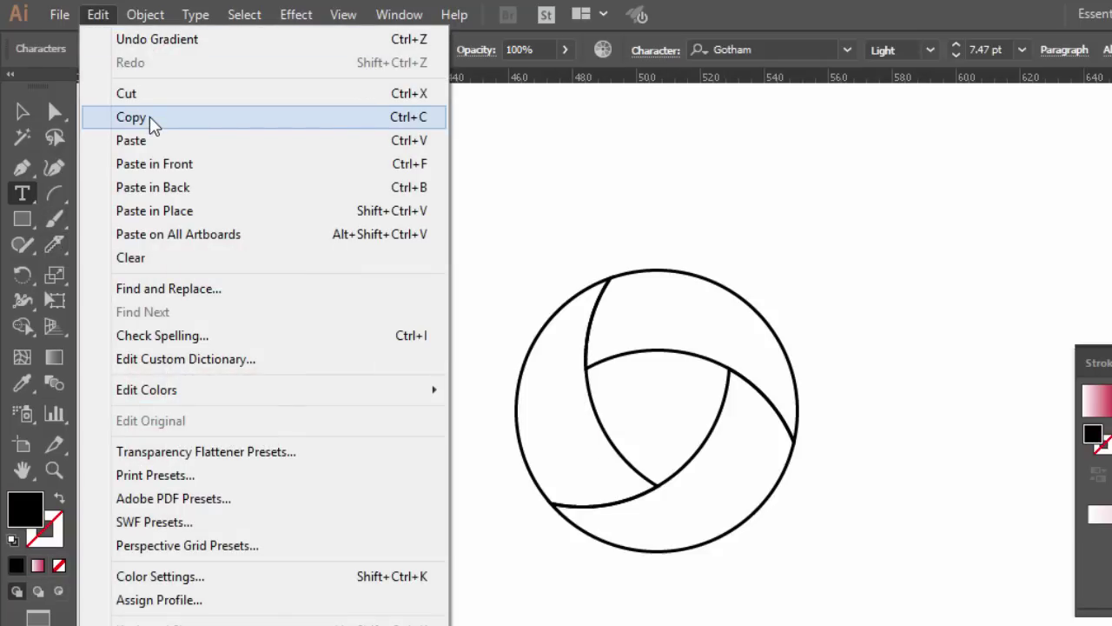
click(271, 121)
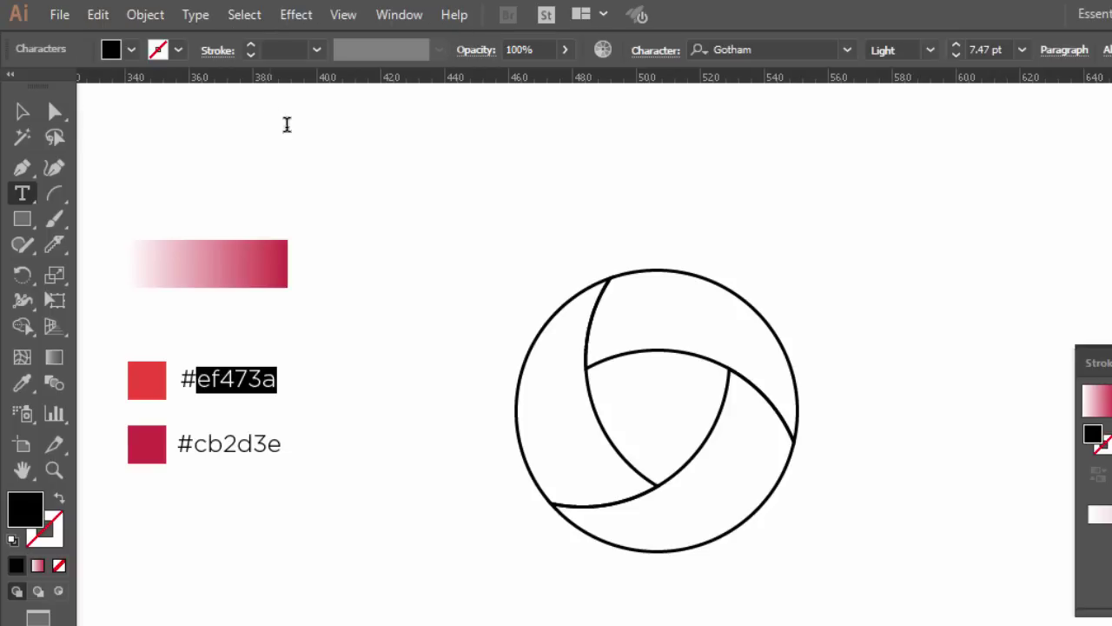
click(23, 111)
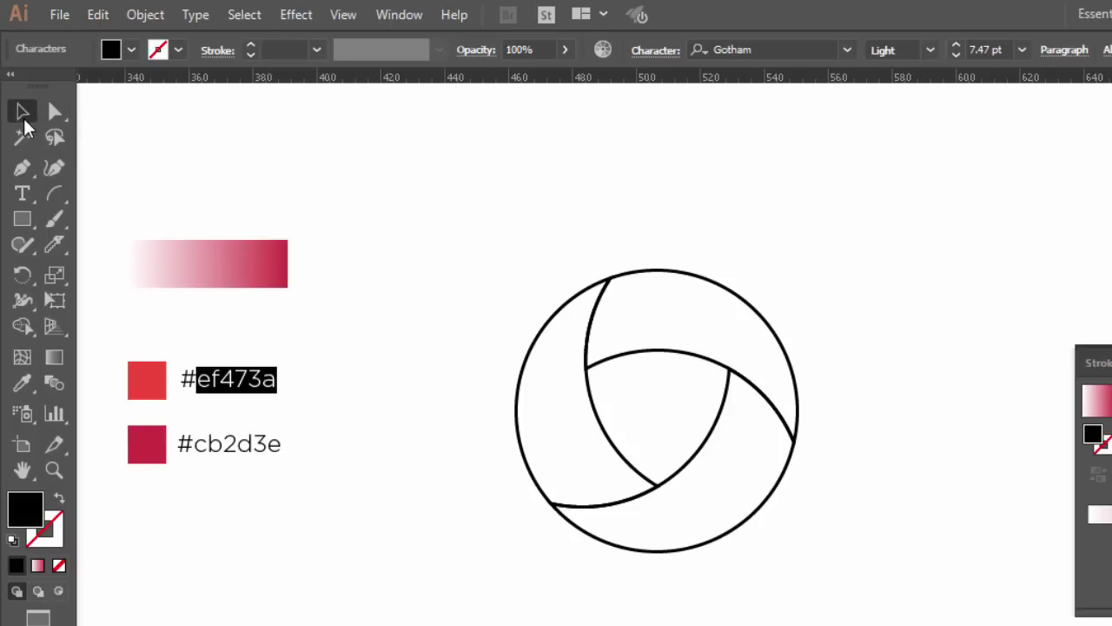
- Set the gradient's white left stop to #ef473a
click(216, 182)
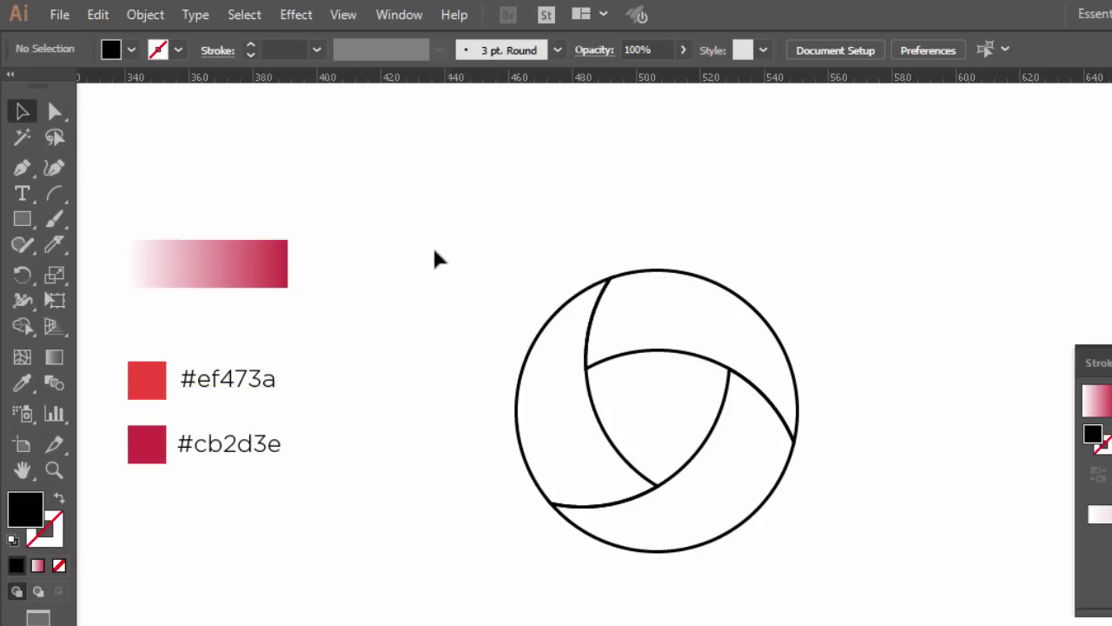
click(231, 280)
click(54, 357)
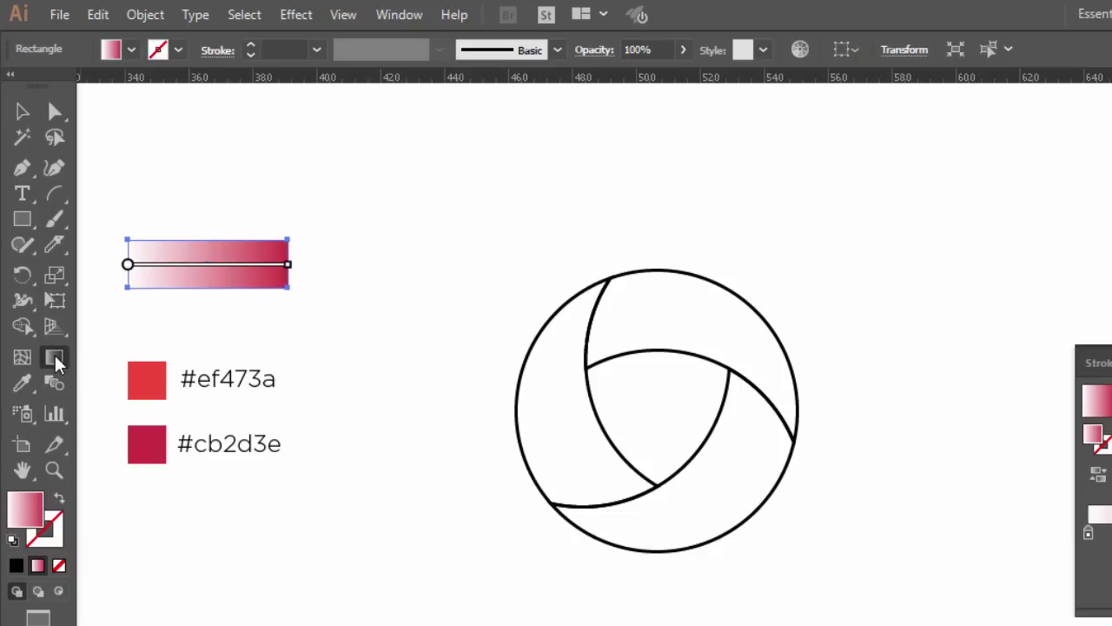
mouse_move(142, 277)
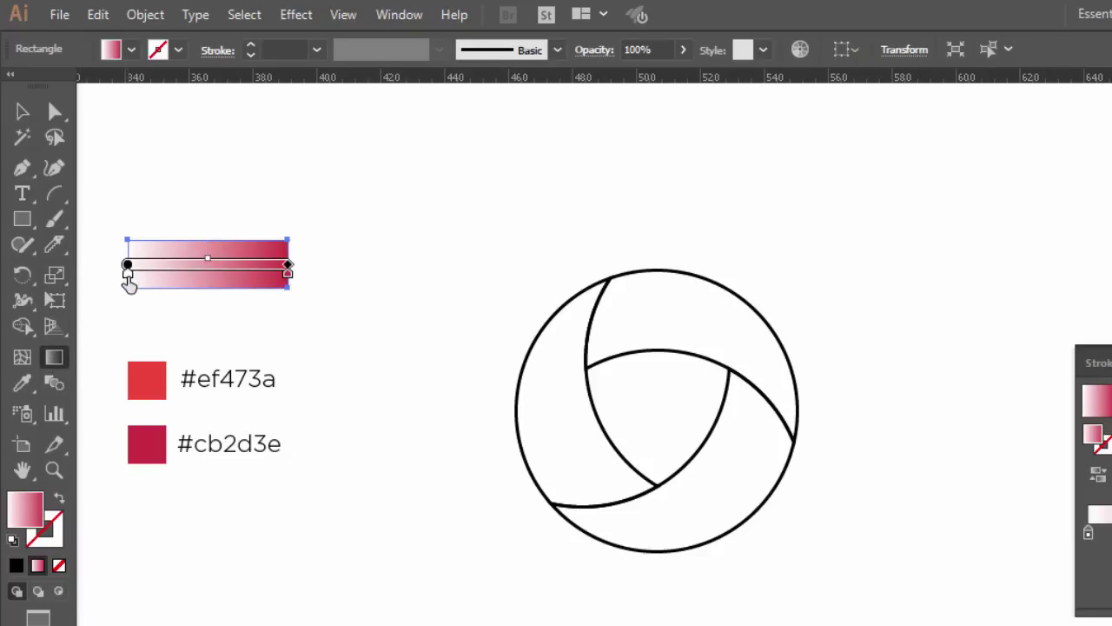
double_click(128, 276)
click(242, 450)
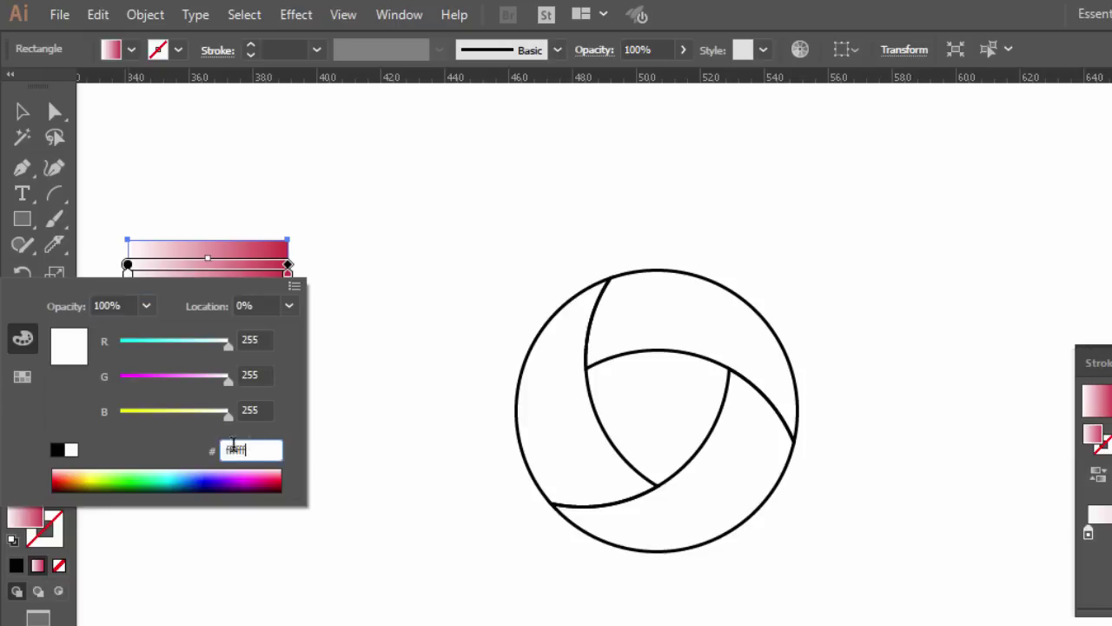
right_click(224, 450)
click(287, 545)
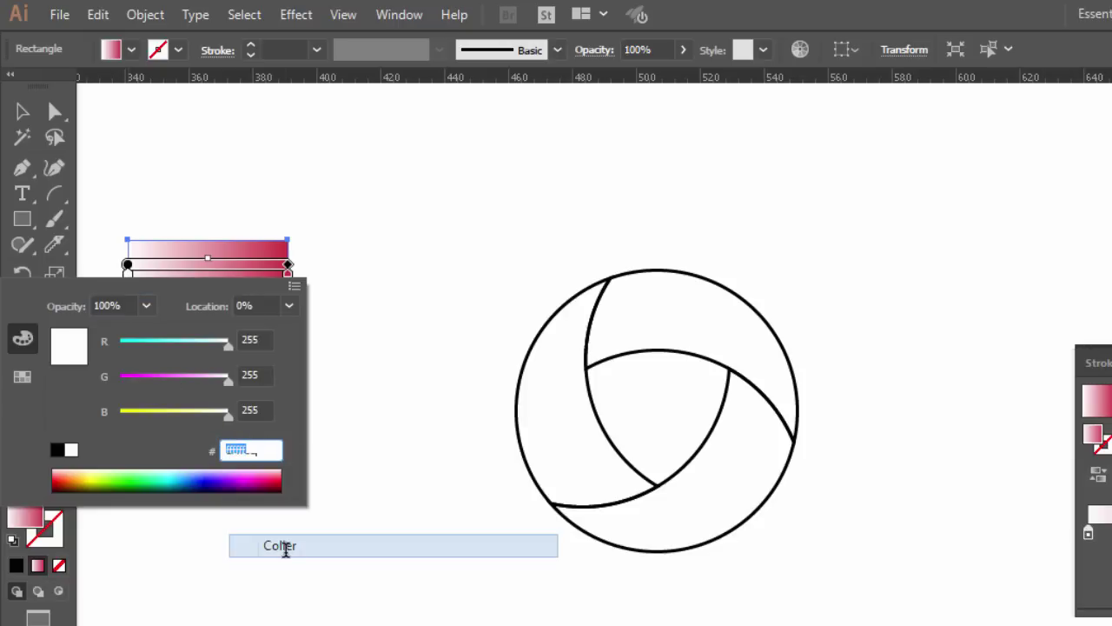
key(Return)
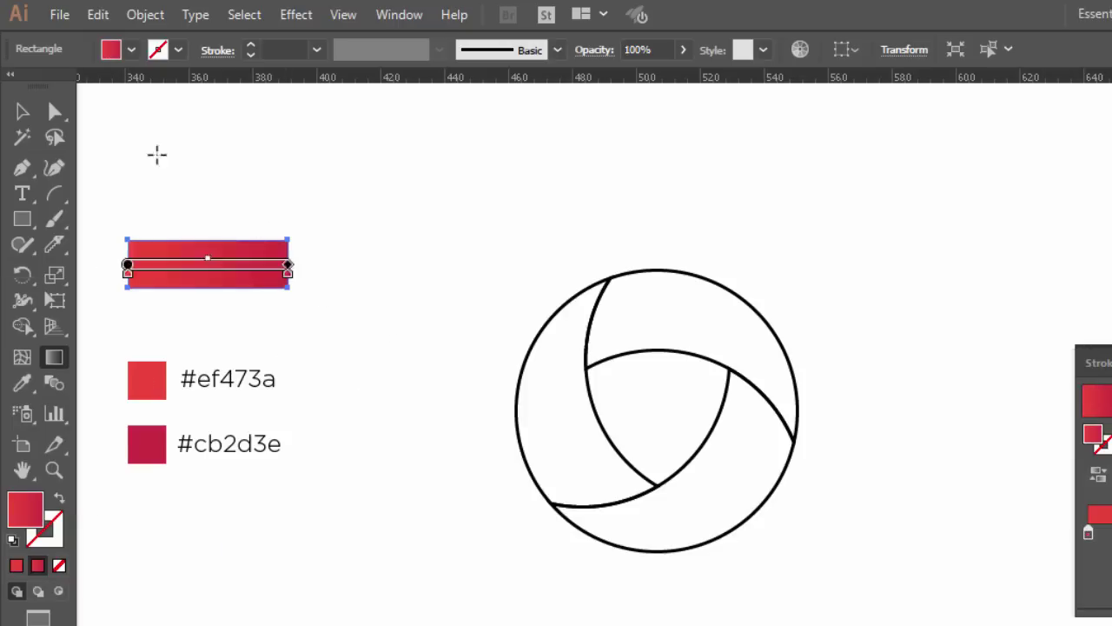
click(21, 110)
- Eyedropper the rectangle's red-to-crimson gradient onto the top swirl segment
click(329, 278)
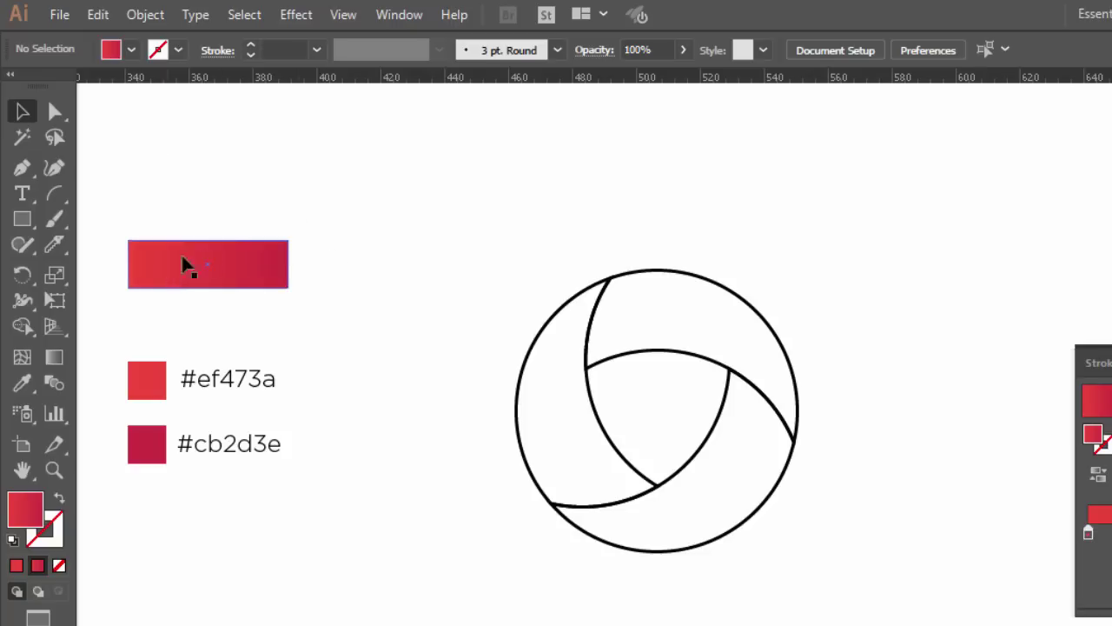
drag(285, 278, 353, 262)
click(353, 261)
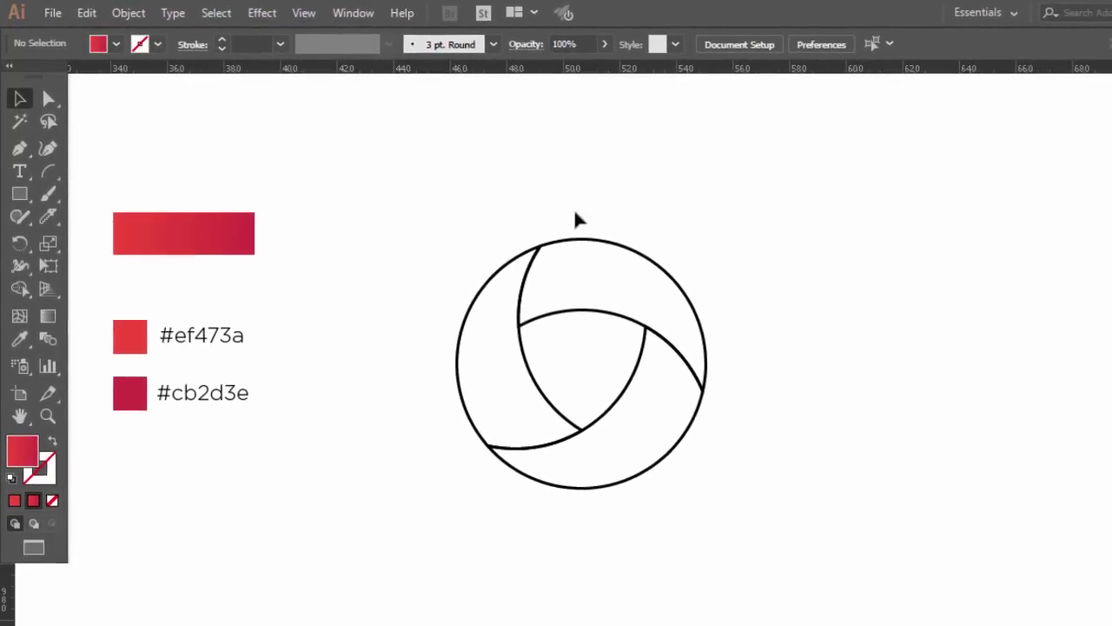
click(572, 232)
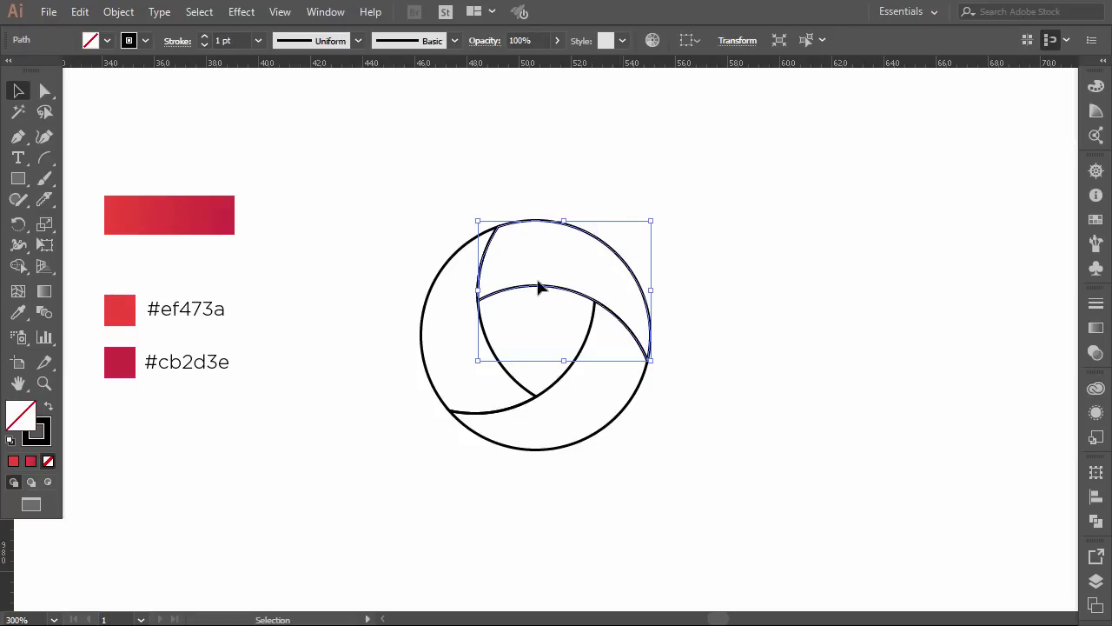
click(45, 204)
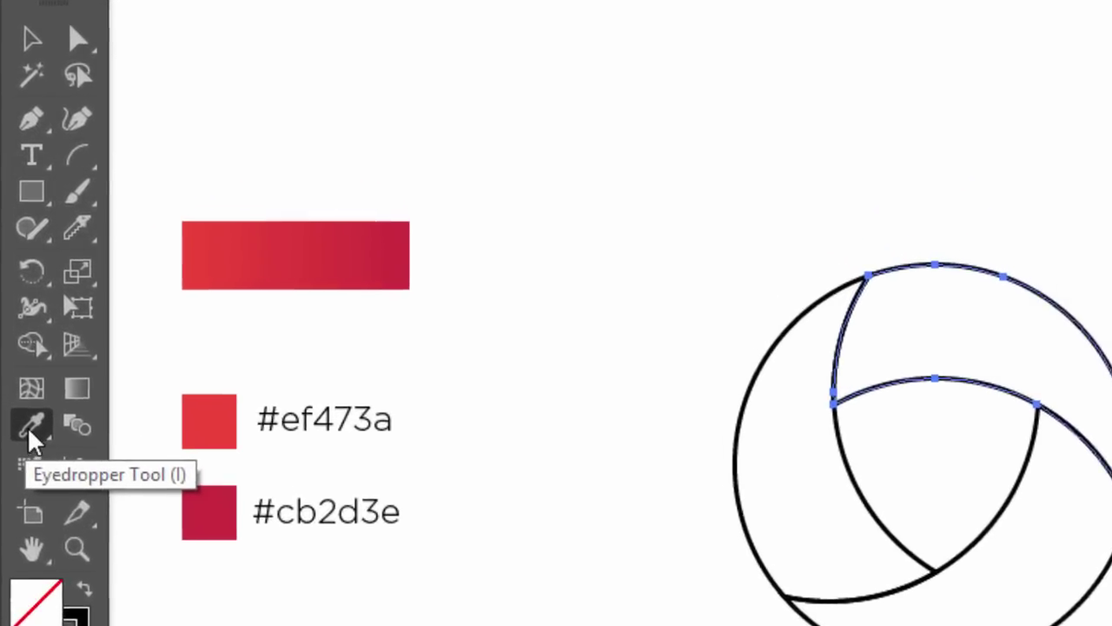
click(27, 420)
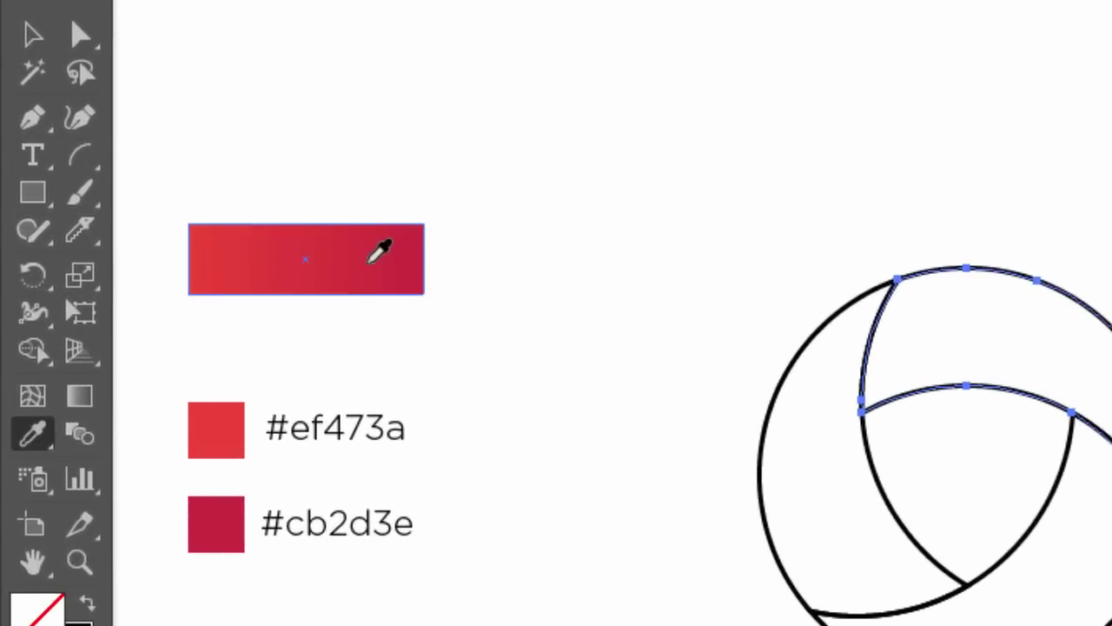
click(378, 252)
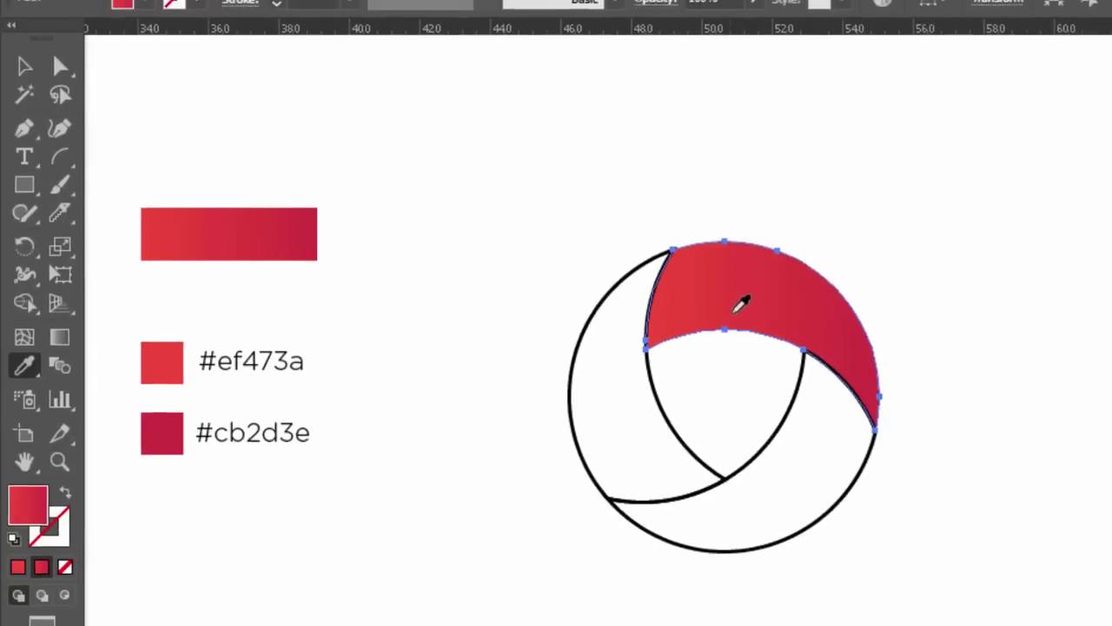
click(27, 55)
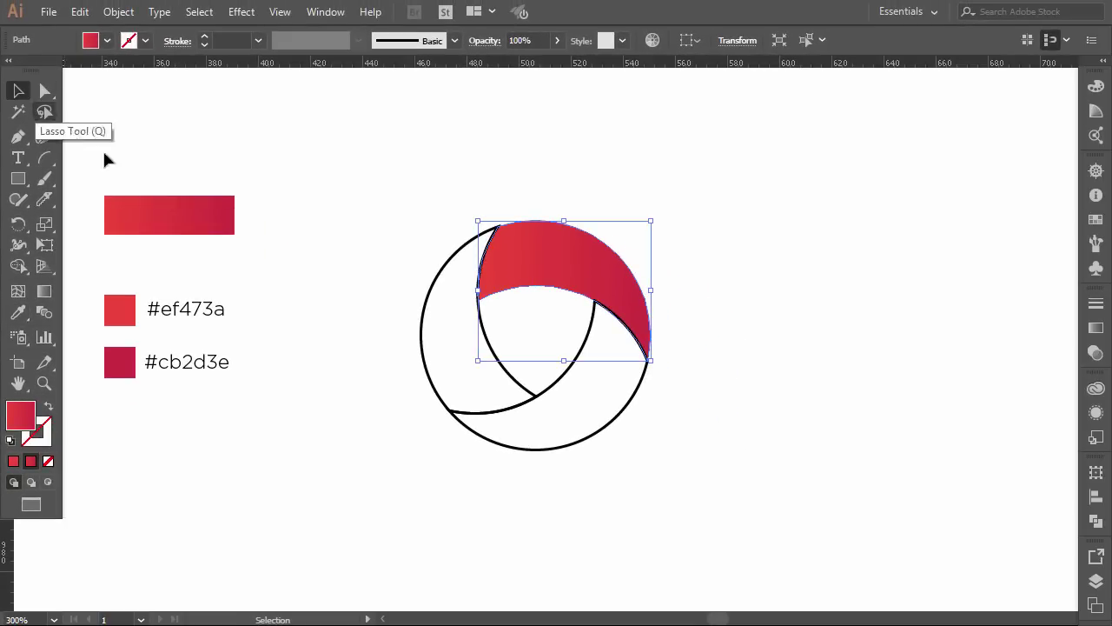
click(368, 306)
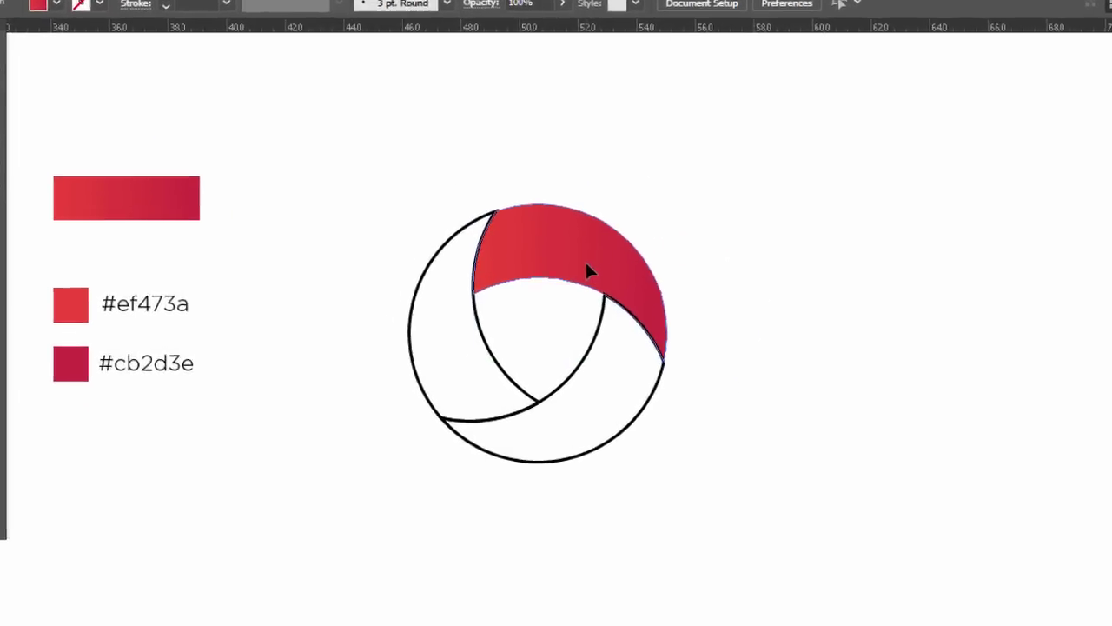
- Copy the red gradient onto the left crescent and angle it diagonally across the piece
click(588, 271)
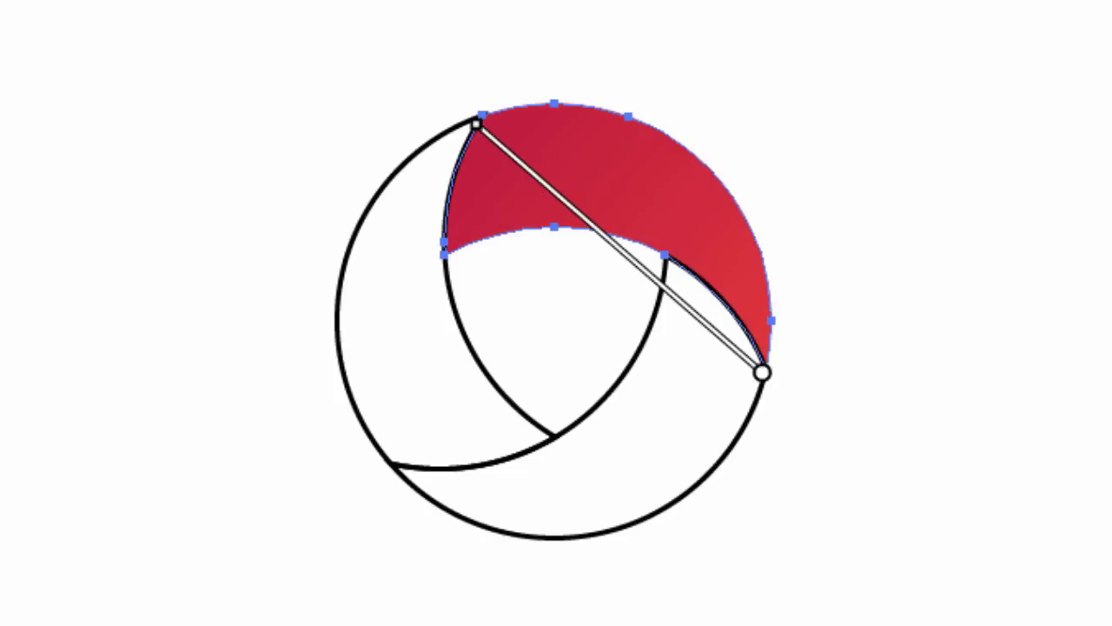
key(v)
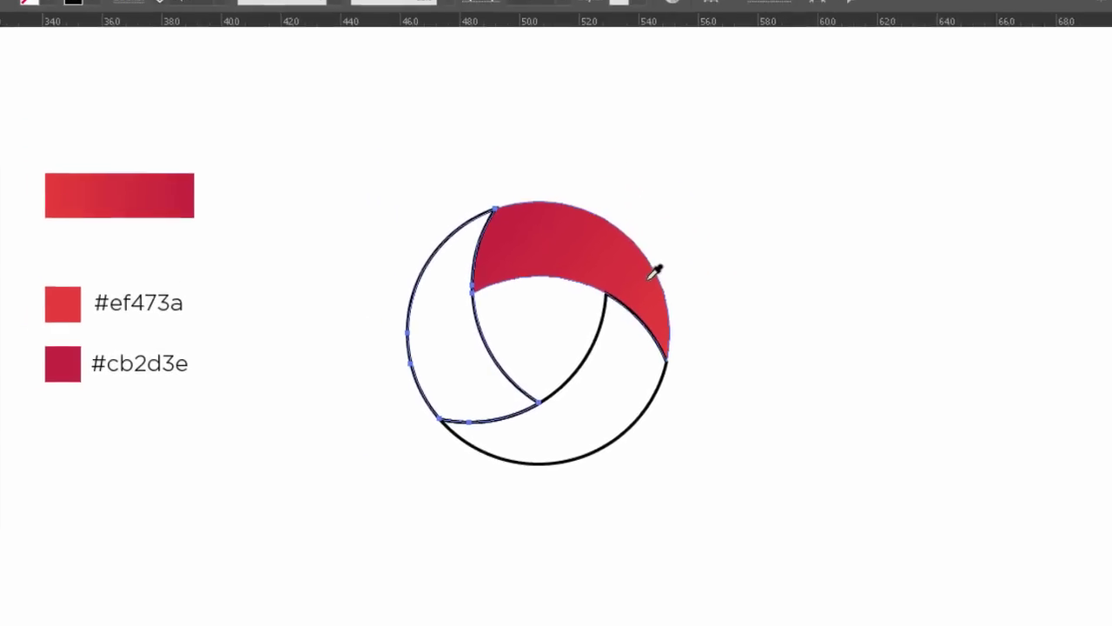
click(690, 248)
click(44, 291)
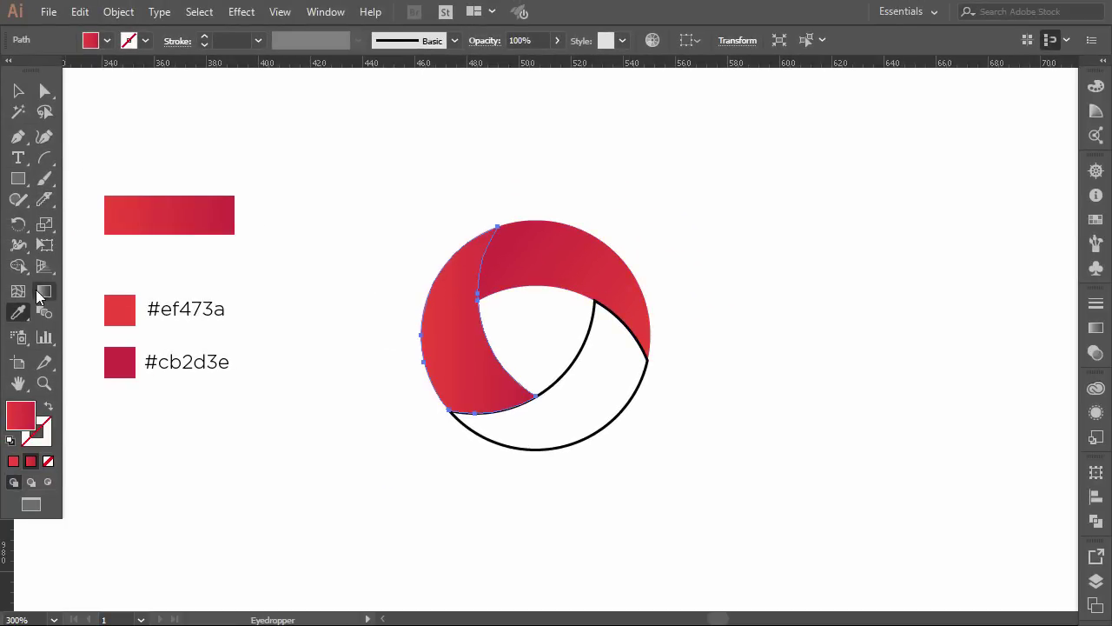
drag(497, 219, 454, 409)
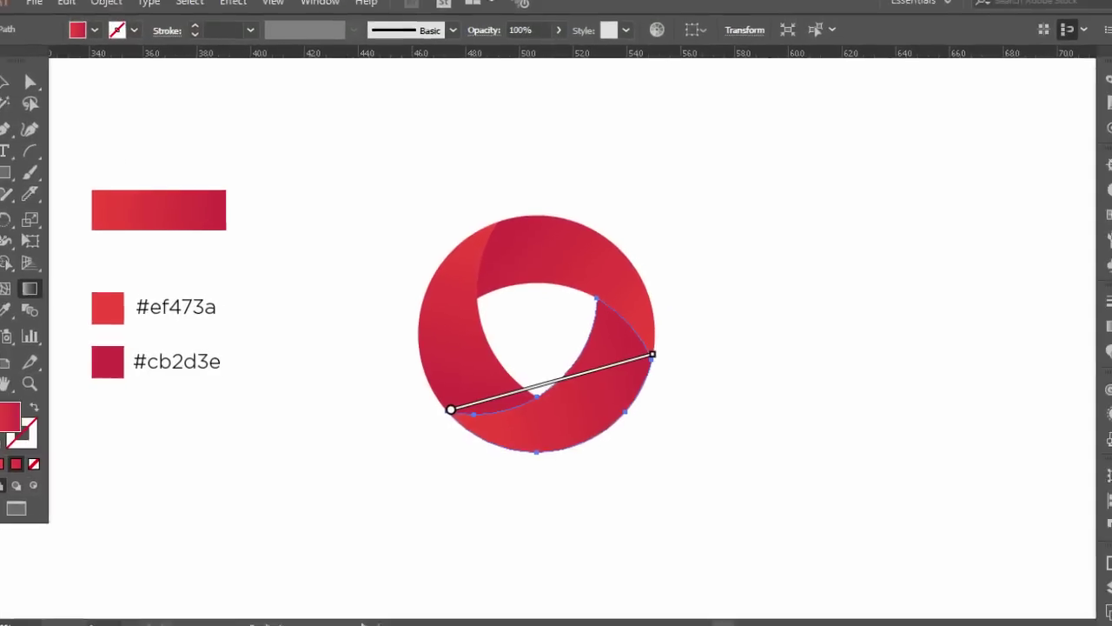
key(v)
click(293, 143)
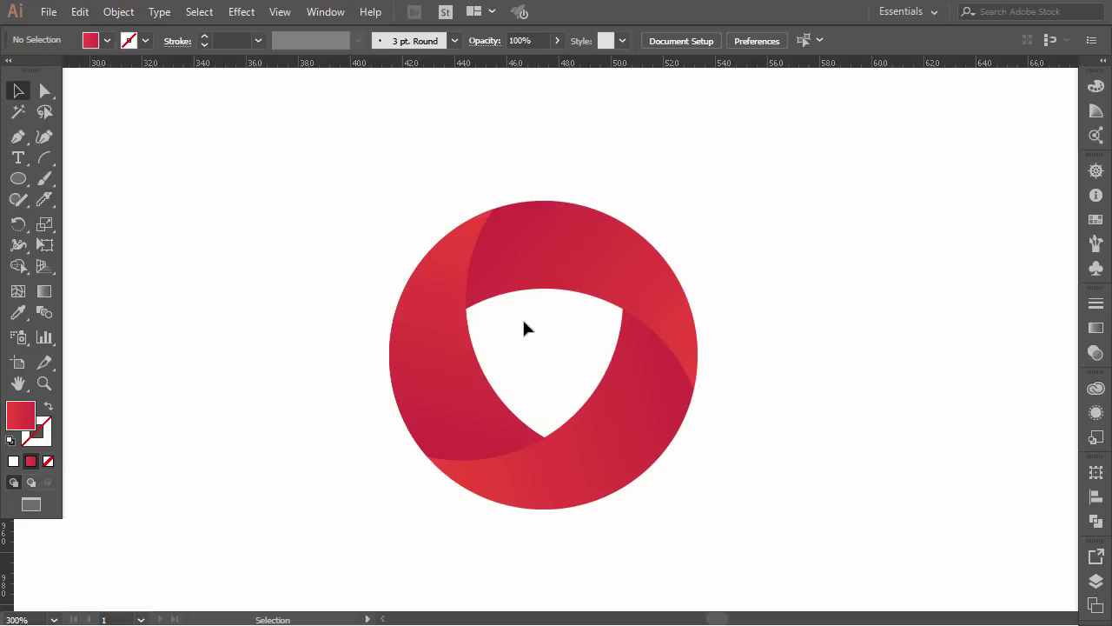
- Copy the top swirl piece and Paste in Place to stack a duplicate
click(598, 276)
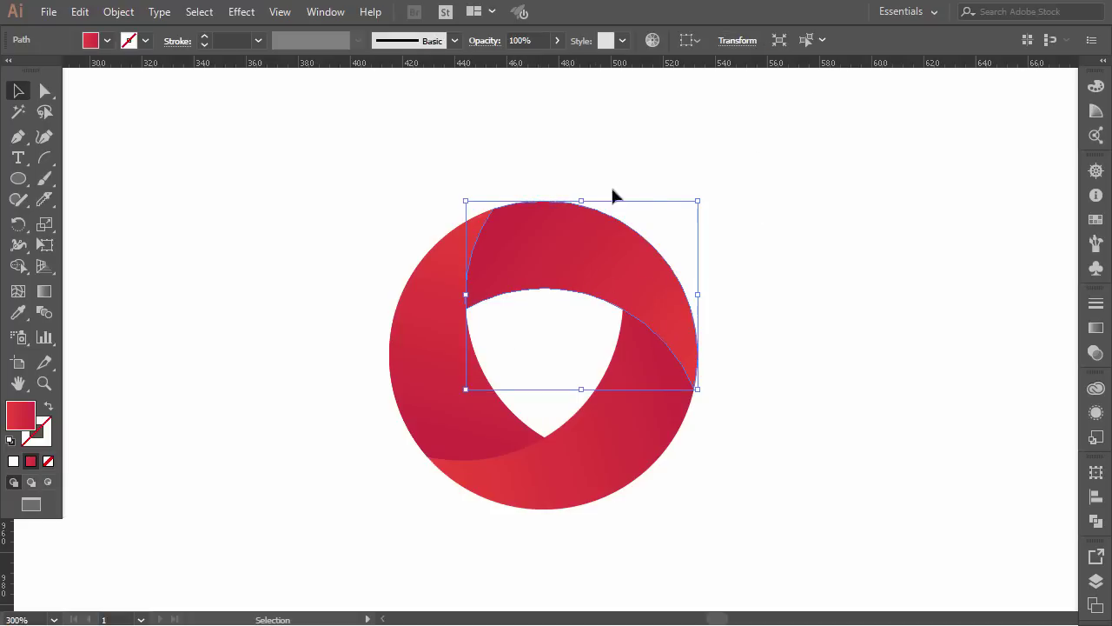
click(79, 11)
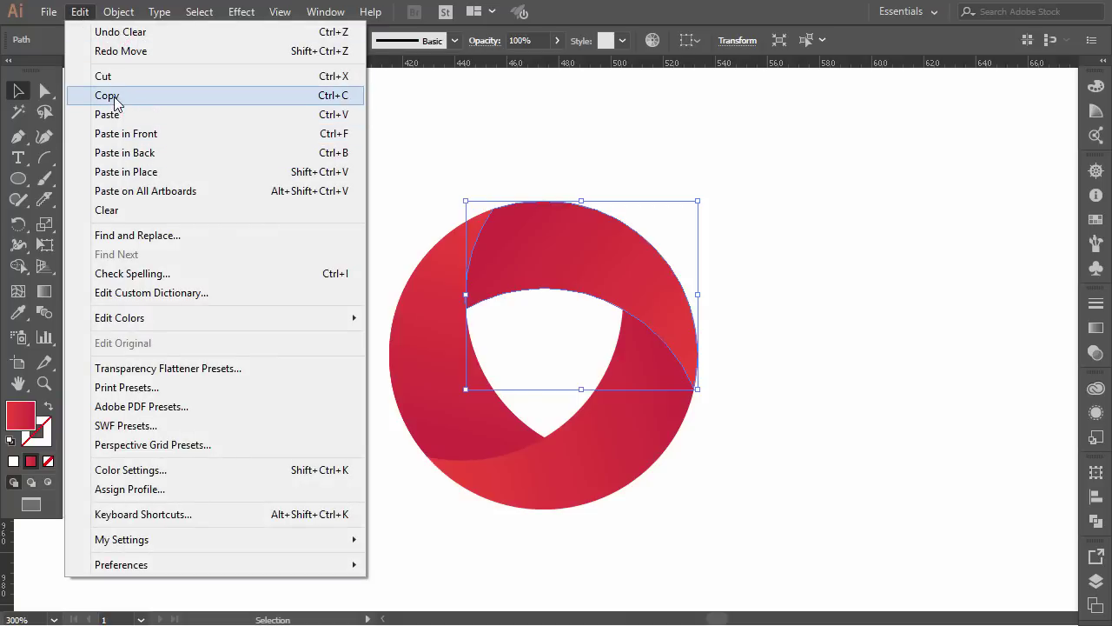
click(113, 96)
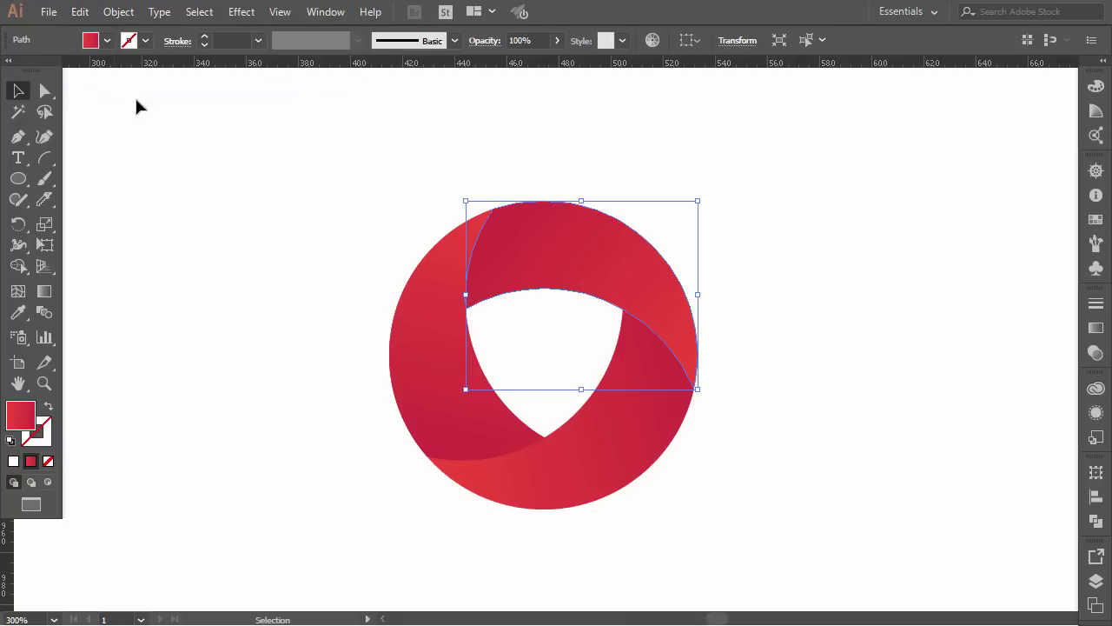
click(80, 12)
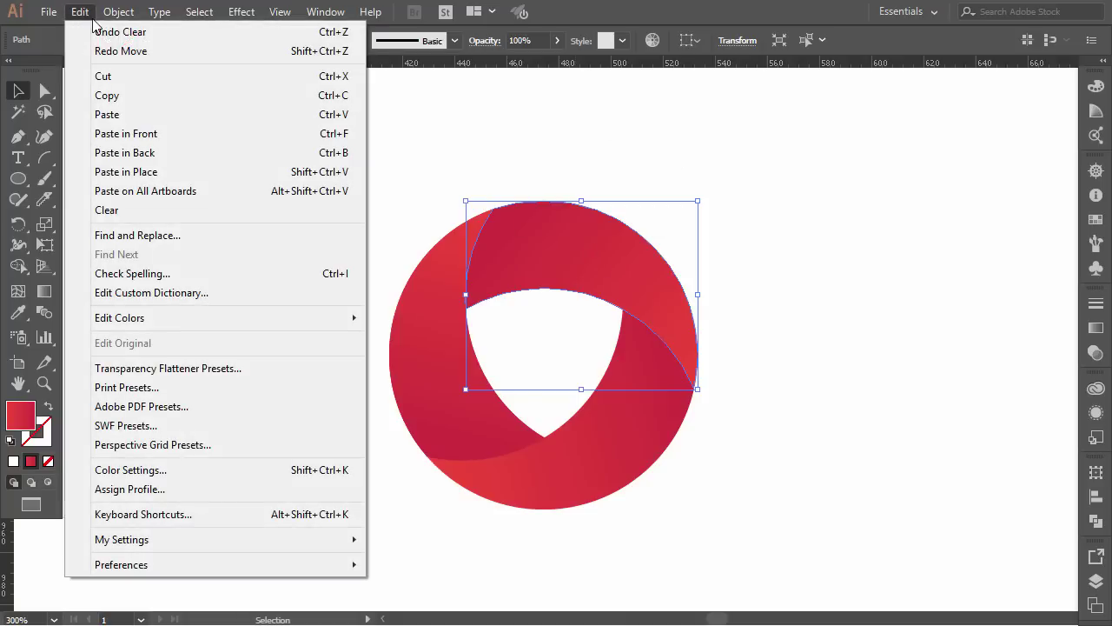
click(125, 171)
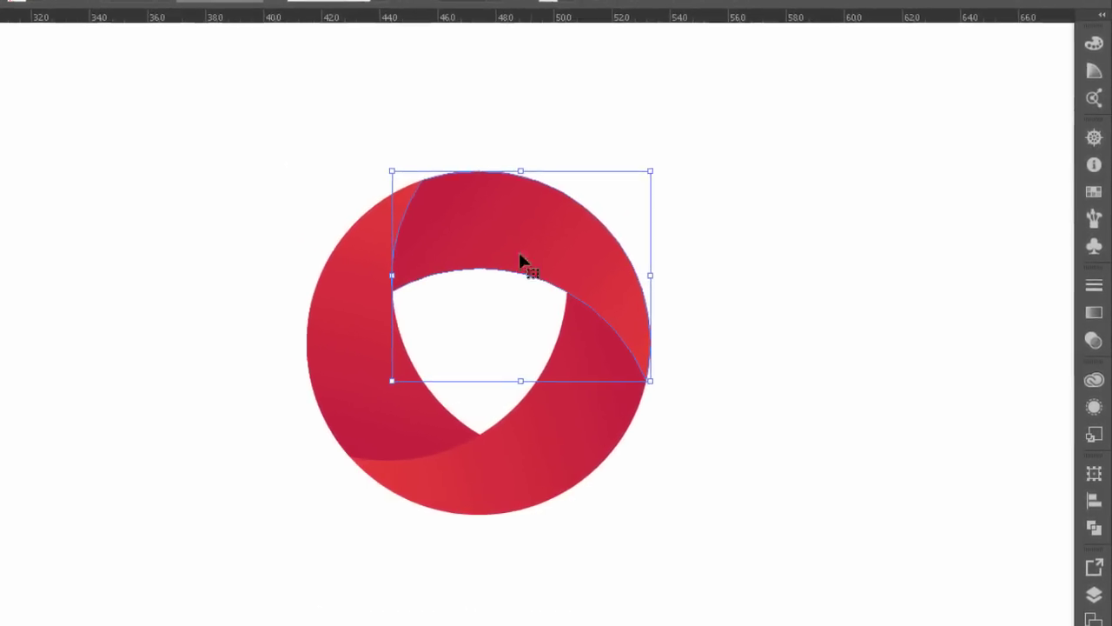
- Set the duplicate top piece's left gradient stop to 0% opacity so it fades to transparent
click(1093, 307)
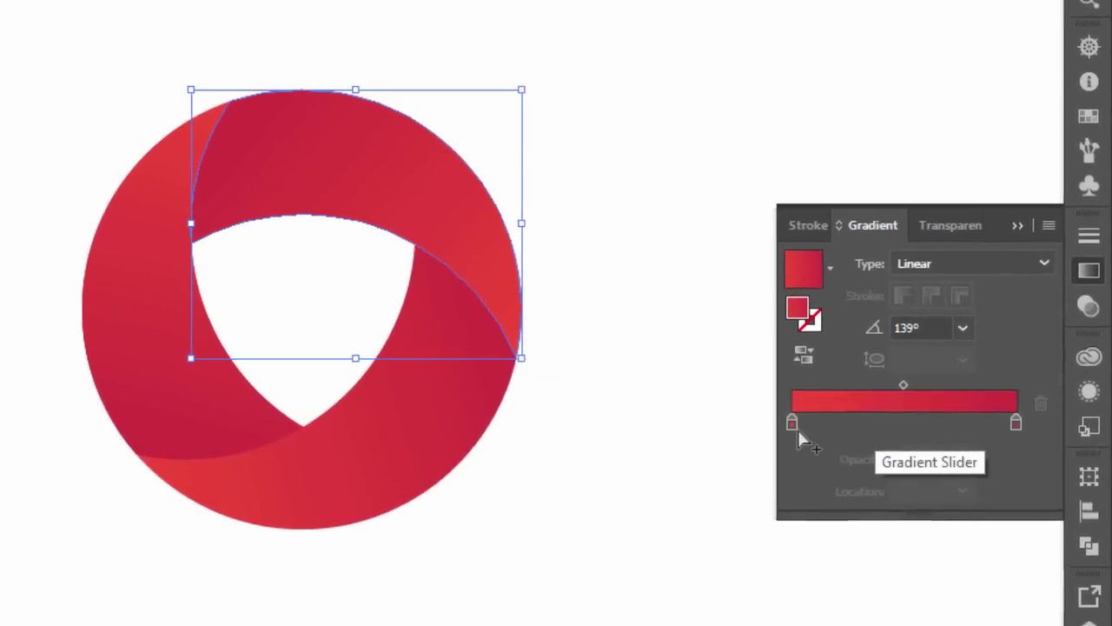
click(789, 423)
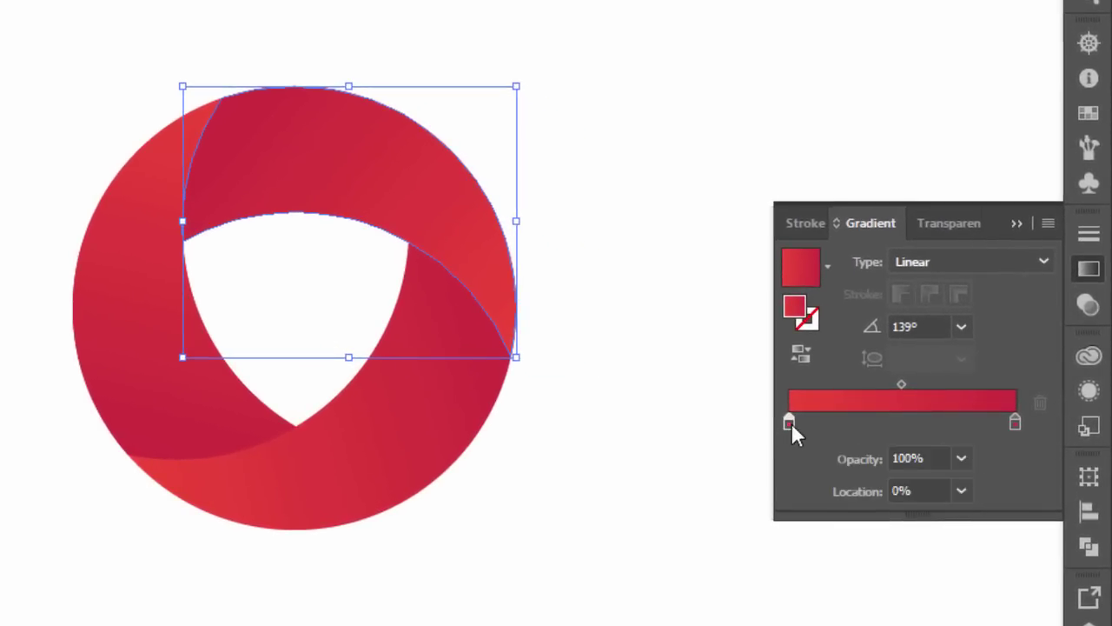
click(960, 459)
click(987, 158)
click(1017, 424)
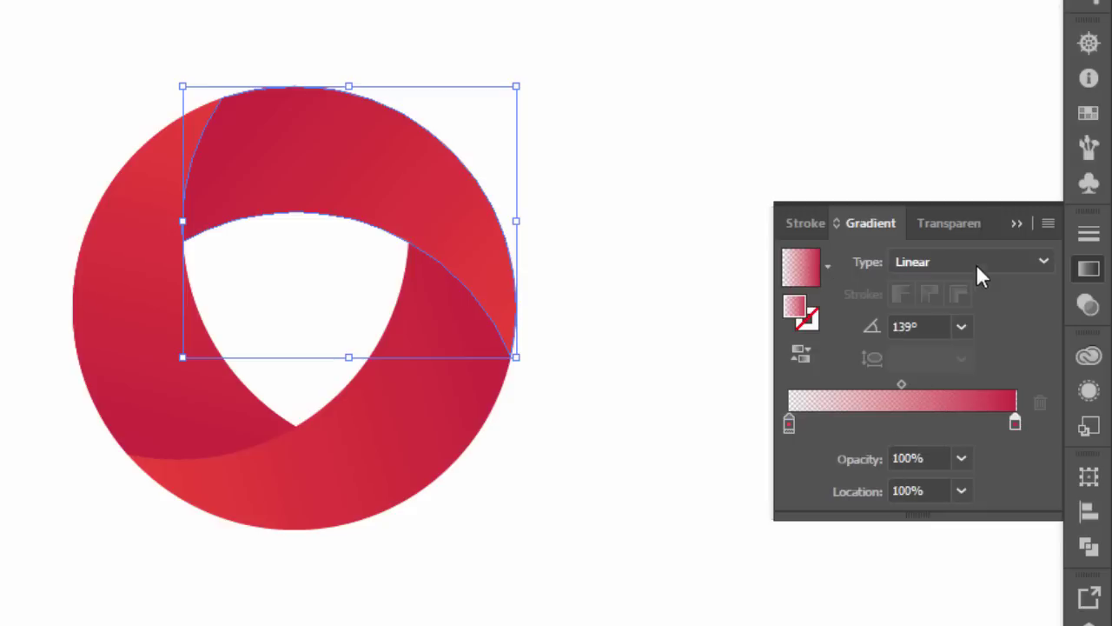
click(1014, 224)
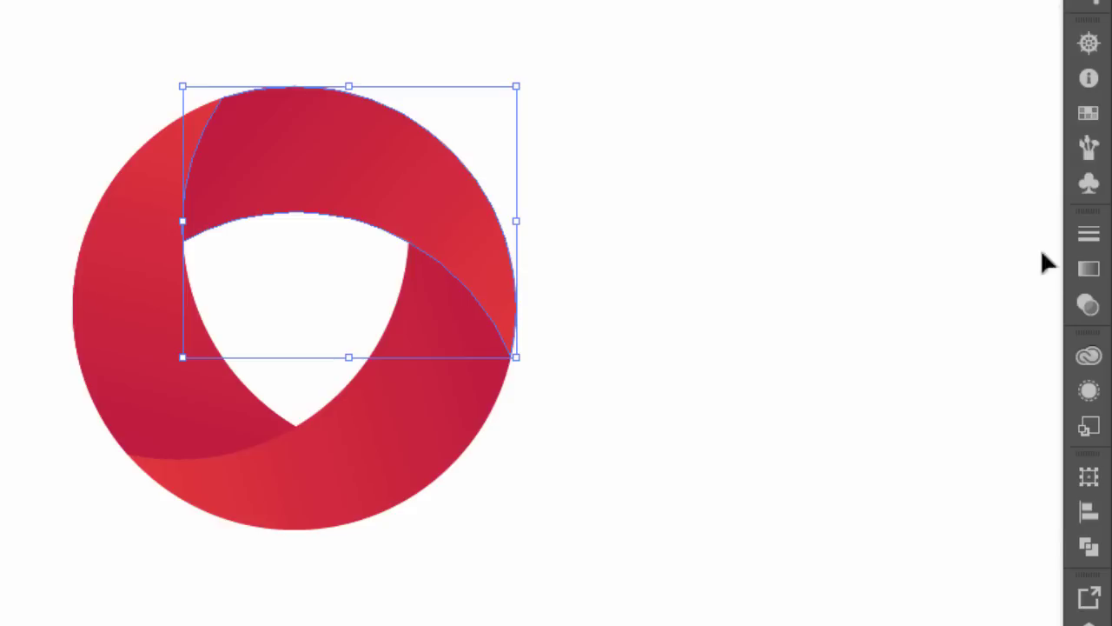
- Set the top overlay's blending mode to Multiply in the Transparency panel
click(1084, 309)
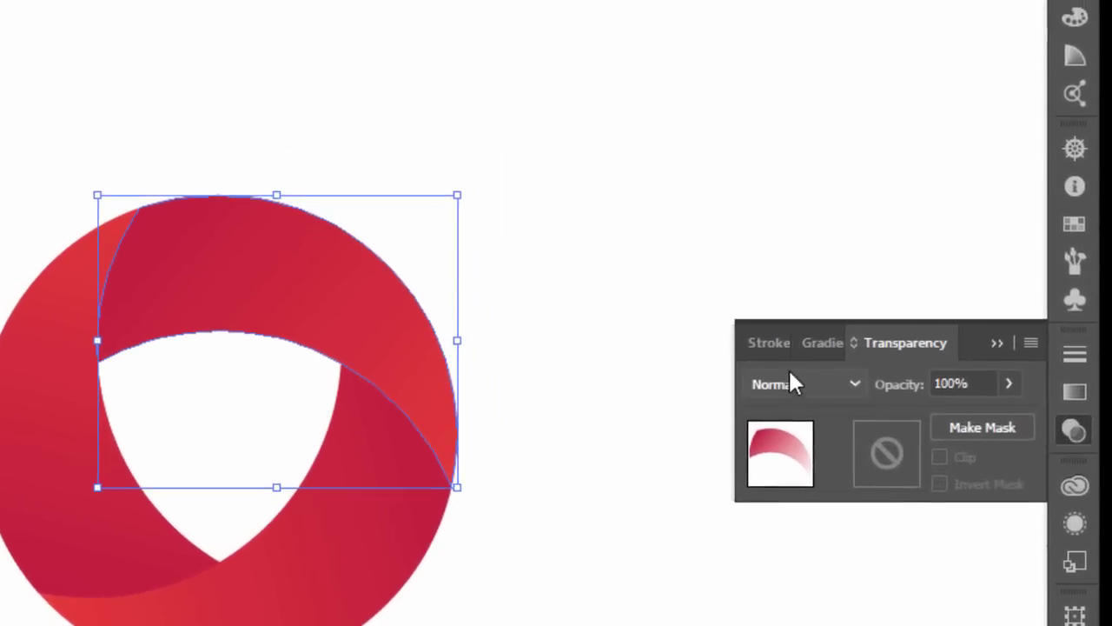
click(822, 337)
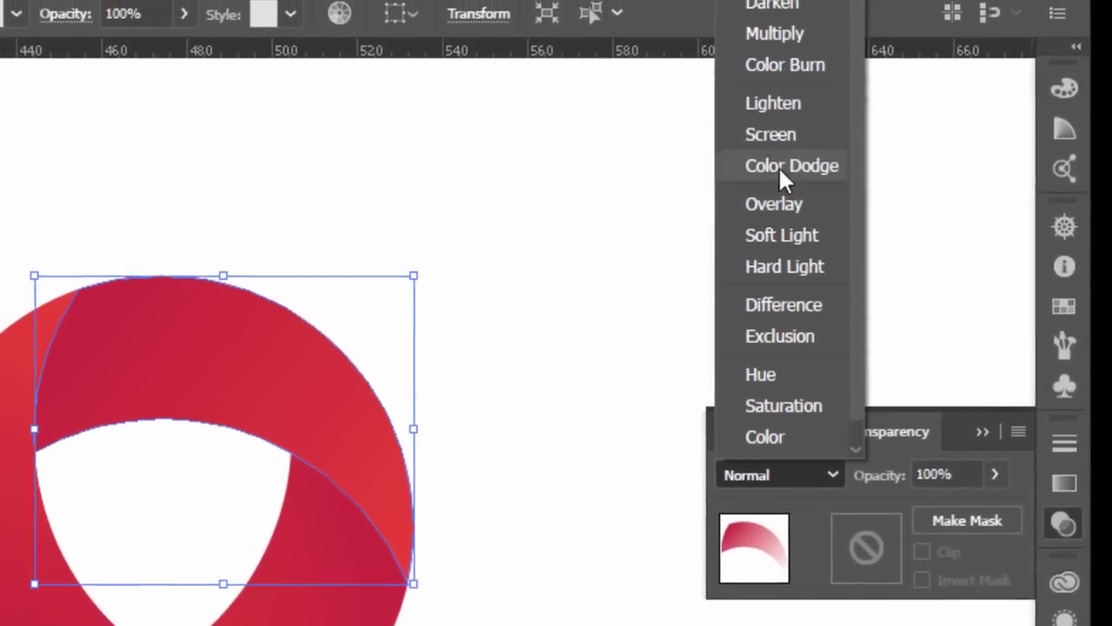
click(780, 4)
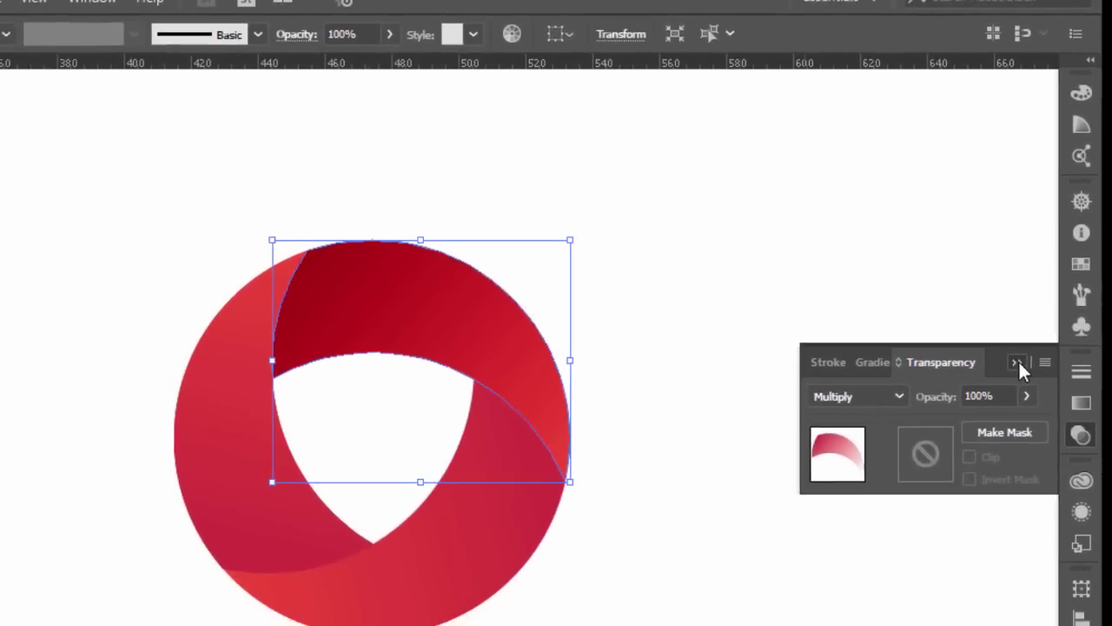
click(1019, 362)
click(842, 325)
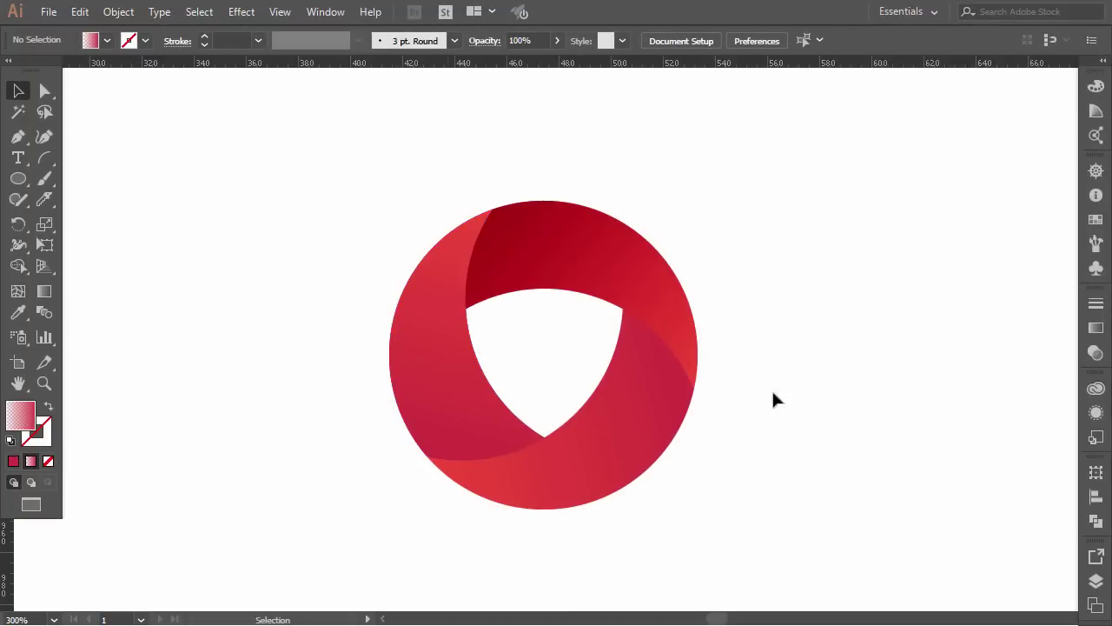
- Paste a copy in place over the left swirl piece and eyedropper the top overlay's appearance onto it
click(429, 355)
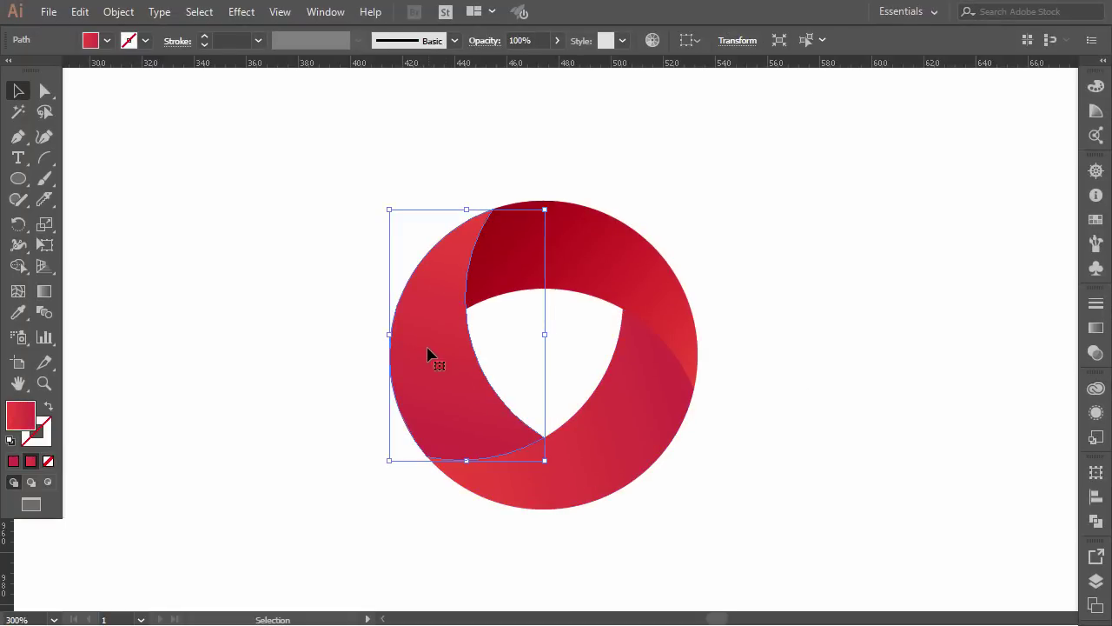
click(79, 11)
click(107, 96)
click(79, 11)
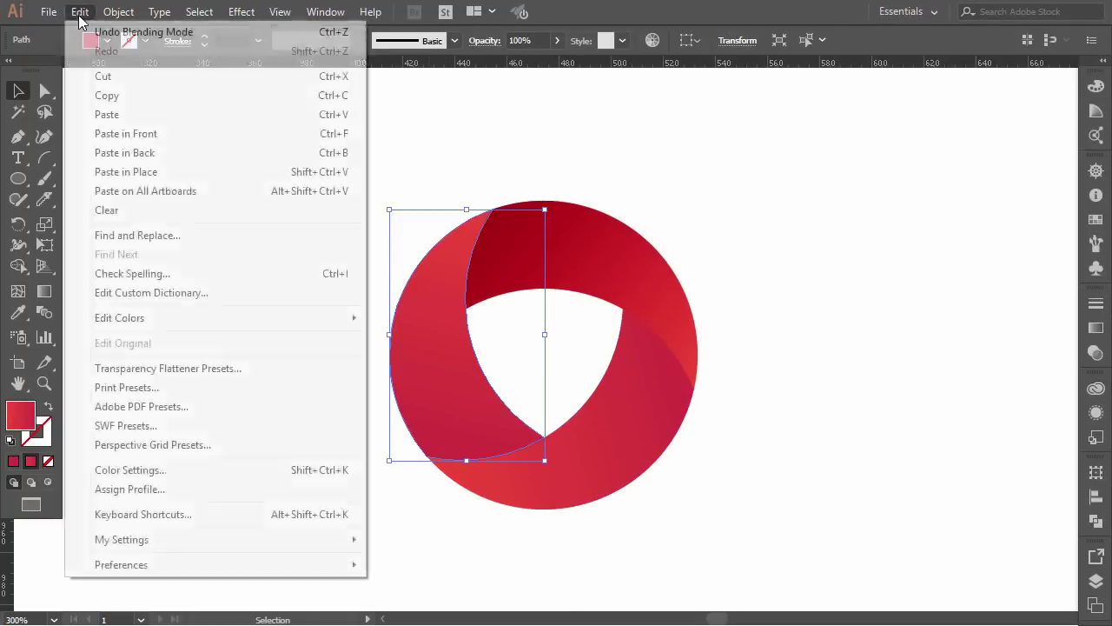
click(133, 173)
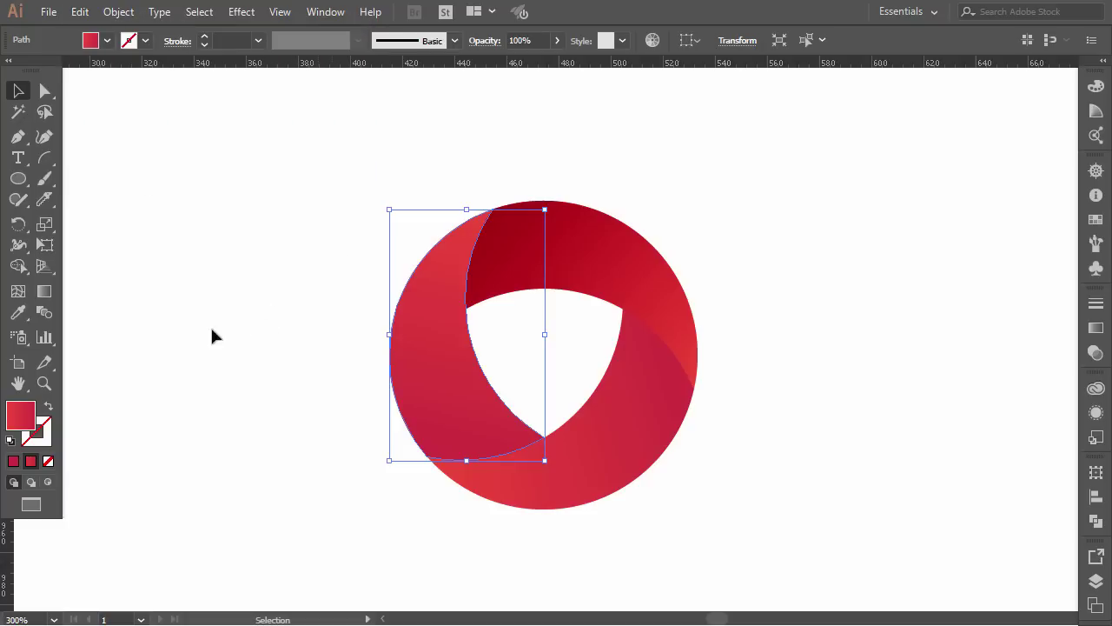
click(17, 312)
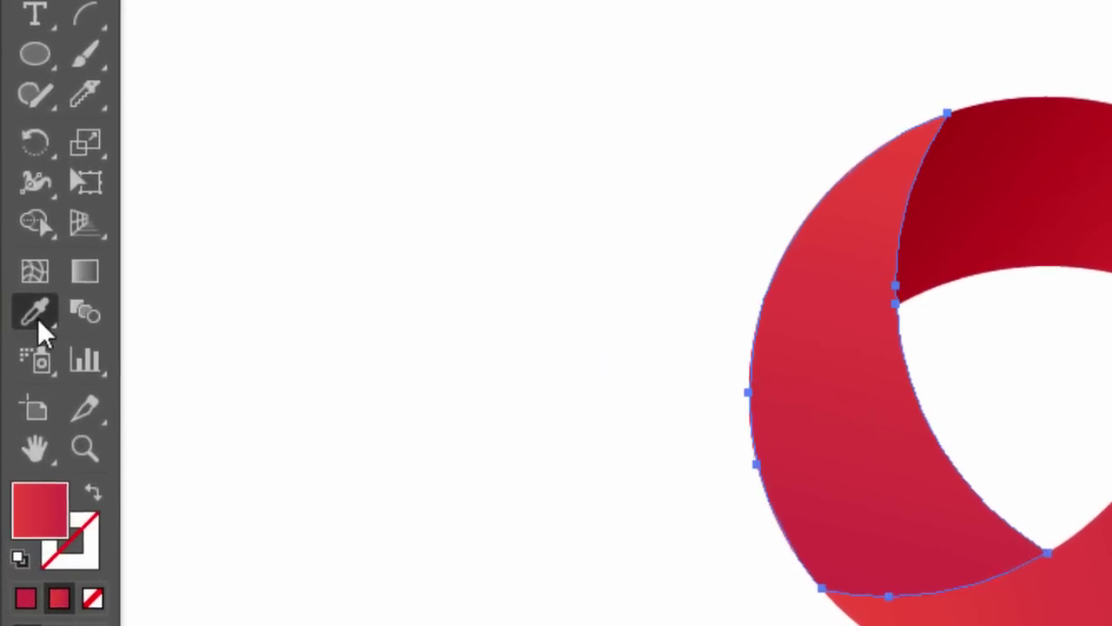
click(993, 208)
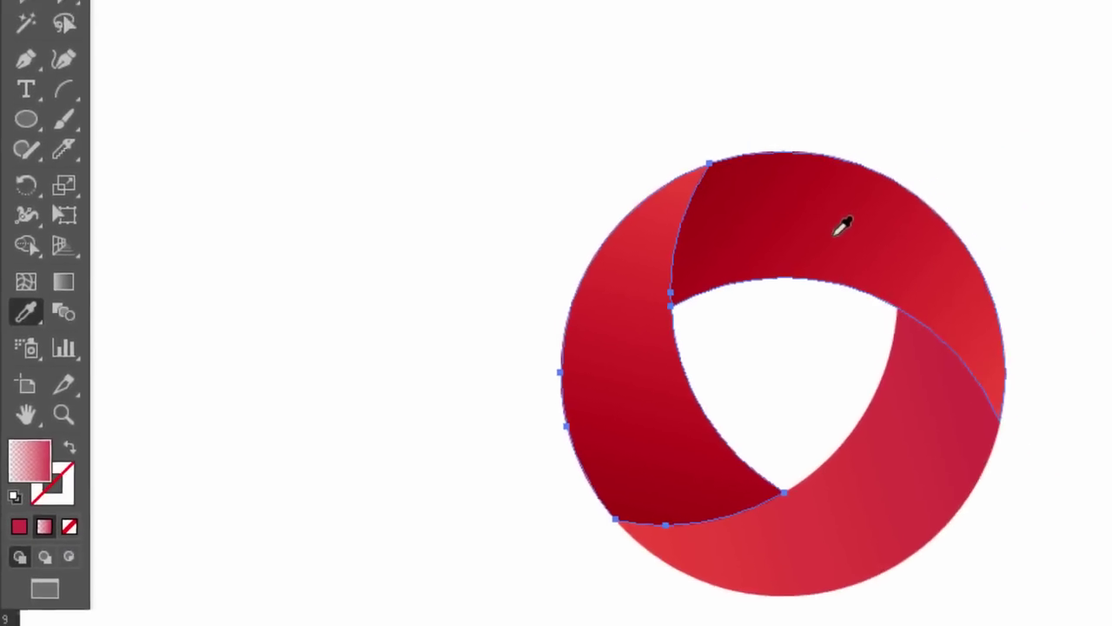
click(19, 92)
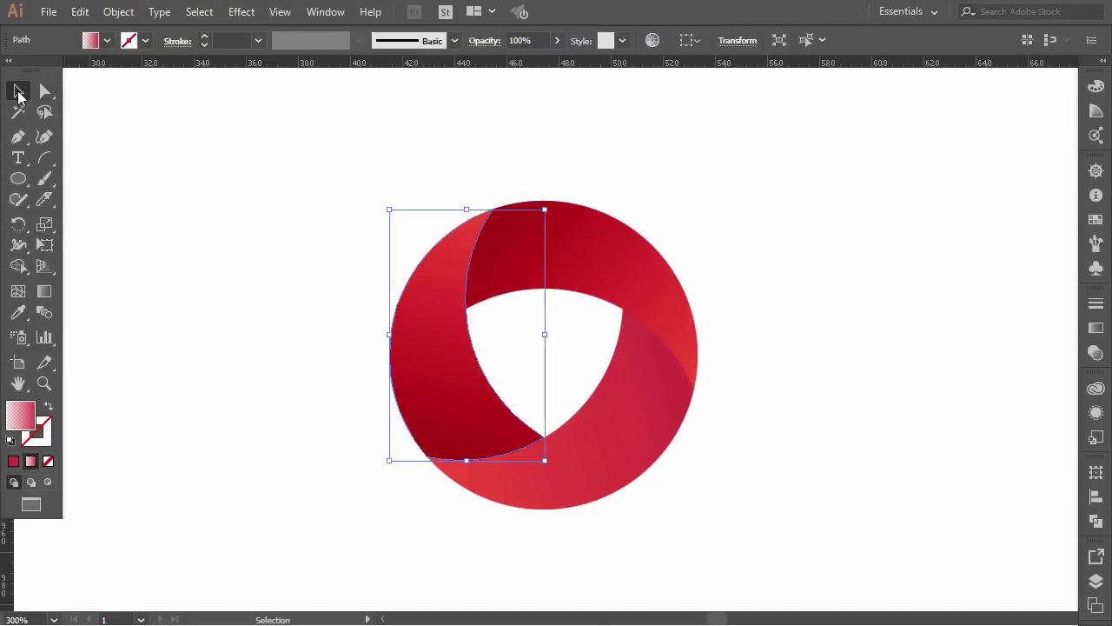
click(224, 193)
- Paste a copy in place over the lower-right swirl piece and eyedropper the dark overlay's appearance onto it
click(606, 430)
click(79, 11)
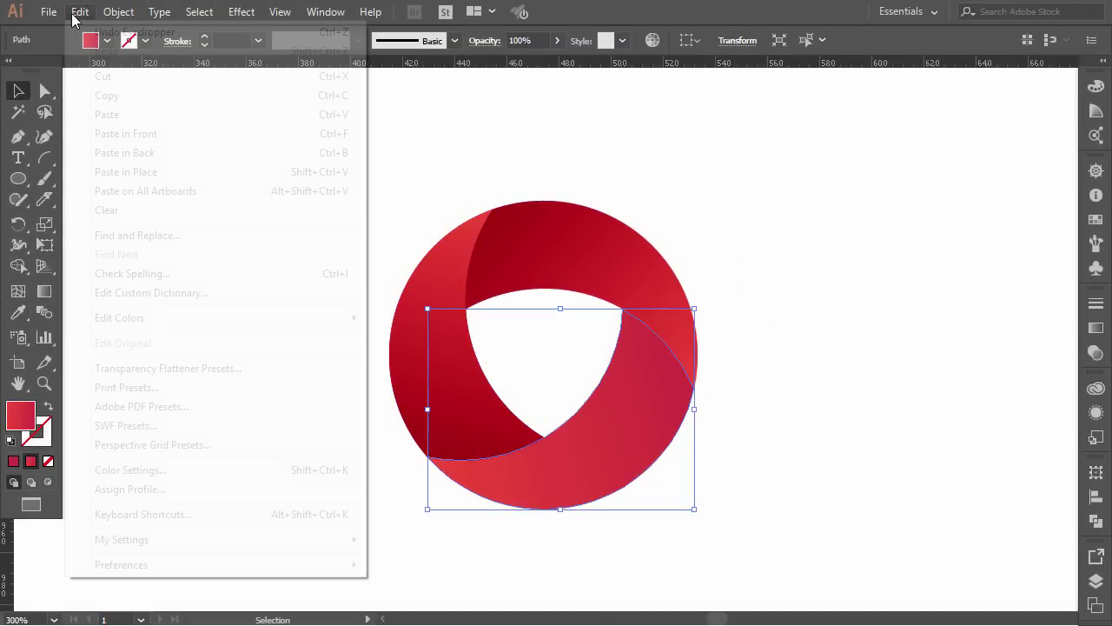
click(102, 96)
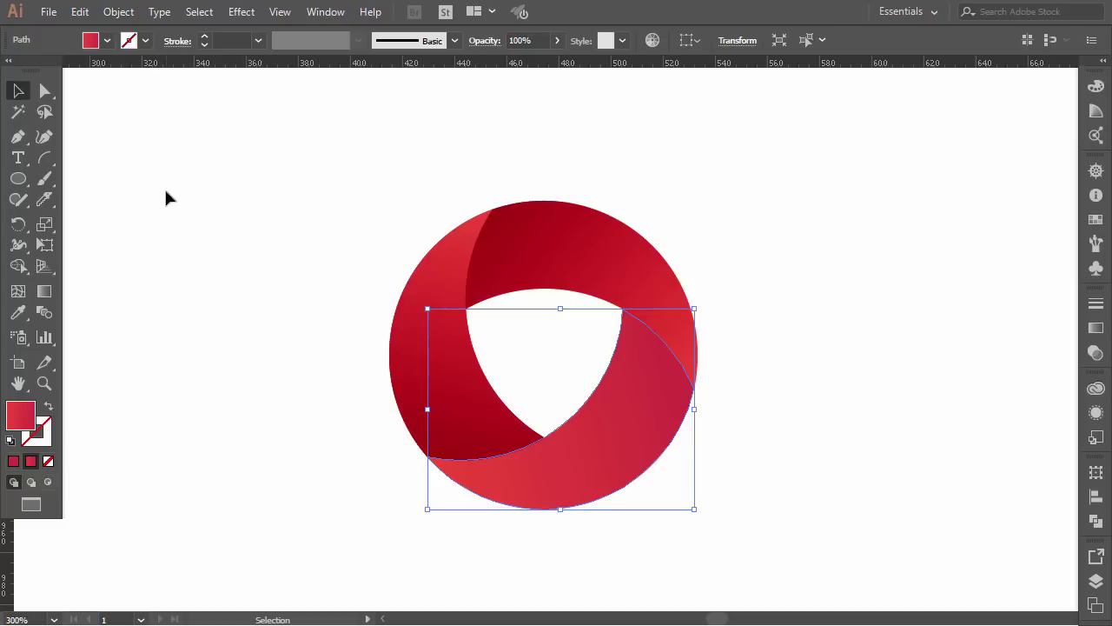
click(79, 11)
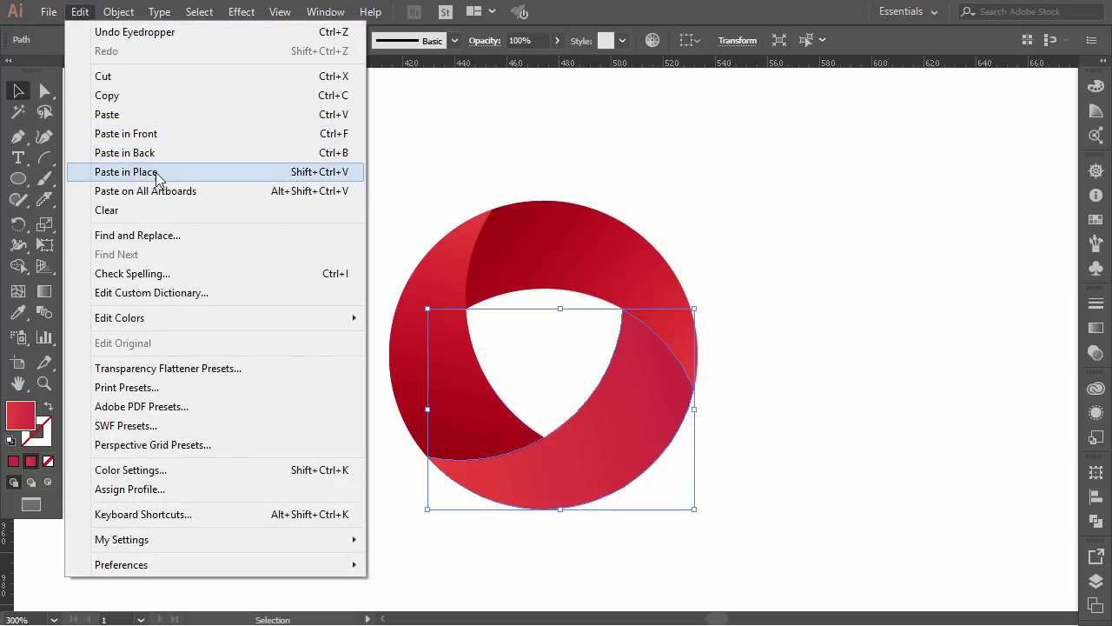
click(126, 171)
click(17, 315)
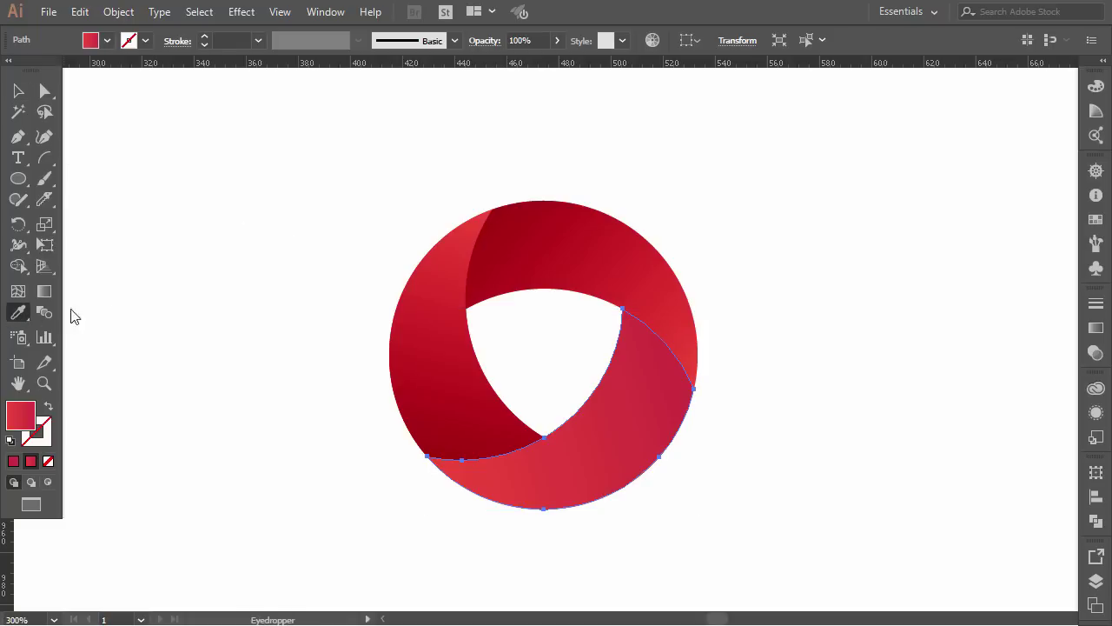
click(420, 336)
click(17, 90)
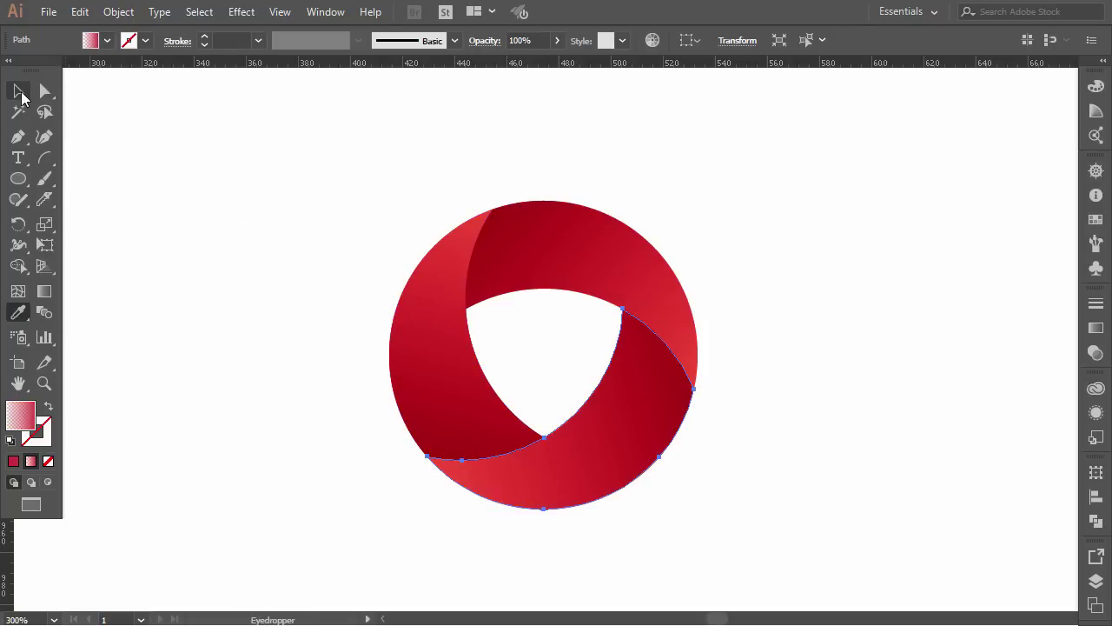
click(266, 209)
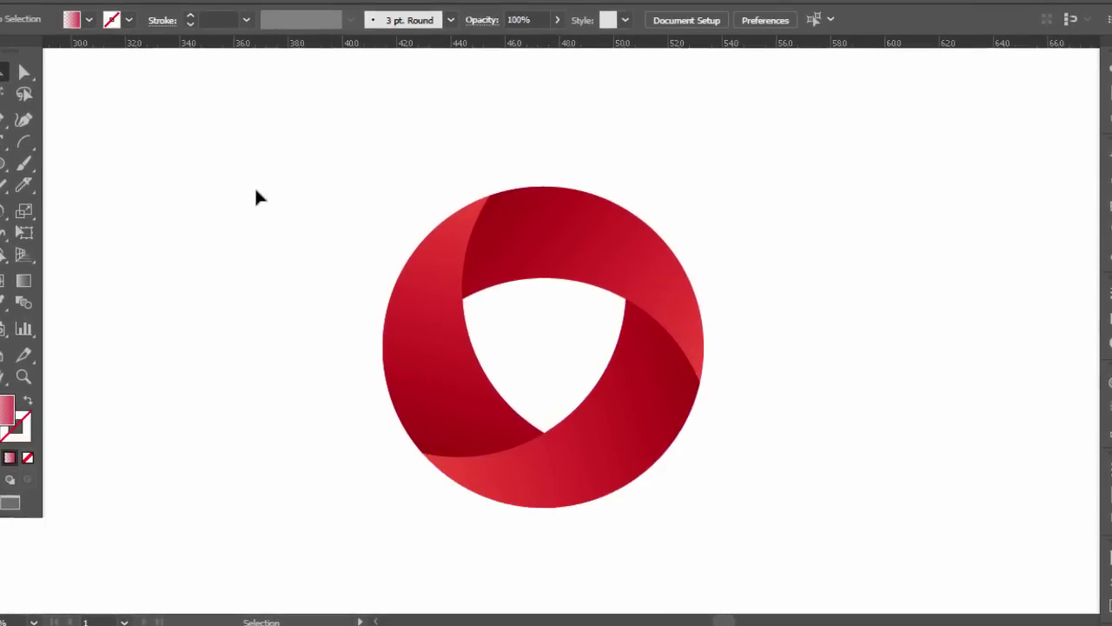